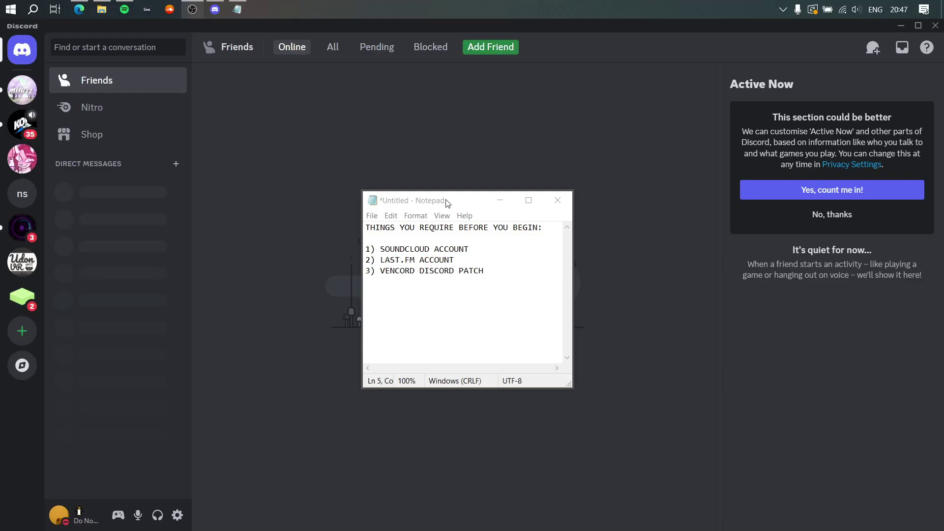
Review the account's profile card and the SoundCloud, Last.fm and Vencord requirements listed in Notepad
{"action": "left_click_drag", "start_coordinate": [446, 201], "coordinate": [434, 180]}
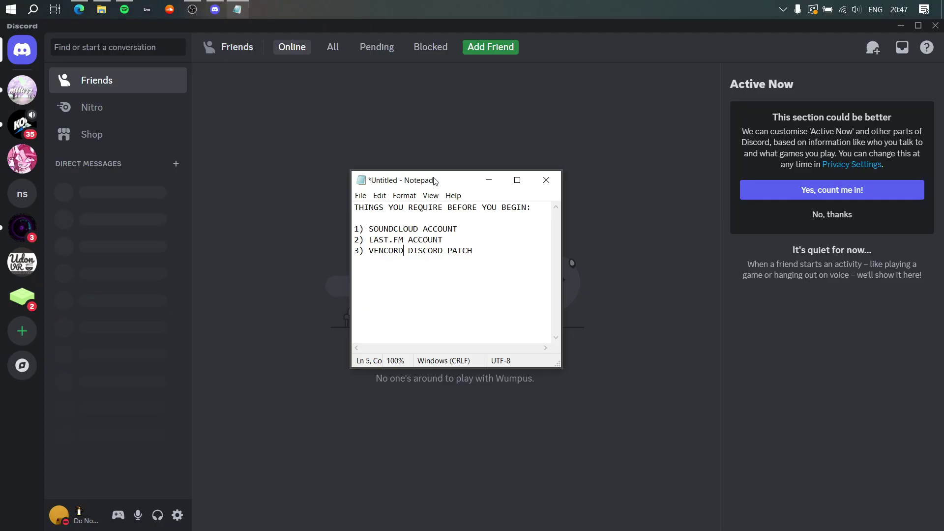
{"action": "left_click_drag", "start_coordinate": [434, 180], "coordinate": [439, 181]}
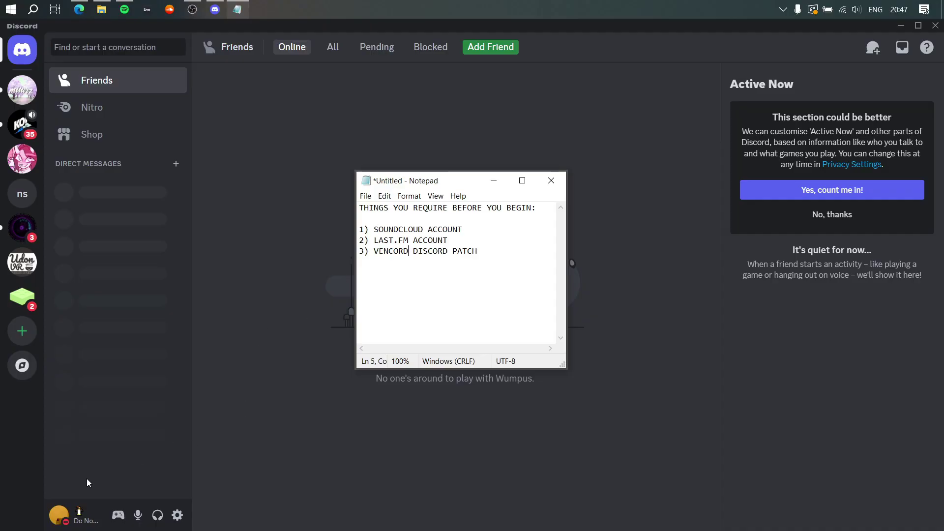
{"action": "left_click", "coordinate": [76, 512]}
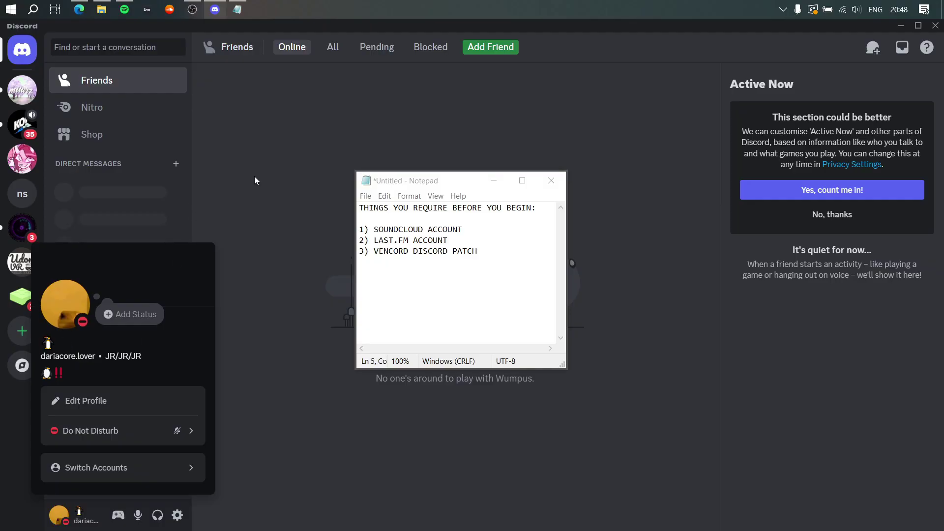
{"action": "left_click", "coordinate": [265, 182]}
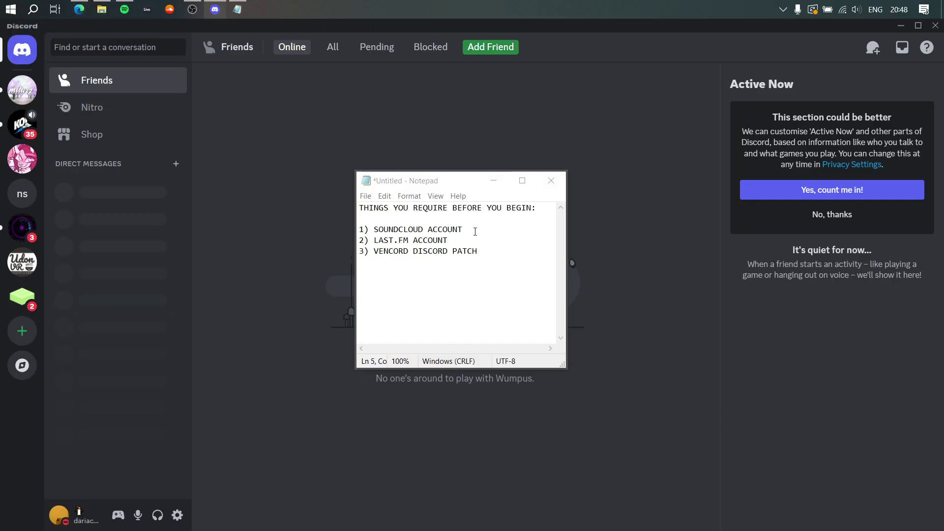
{"action": "left_click_drag", "start_coordinate": [475, 231], "coordinate": [379, 231]}
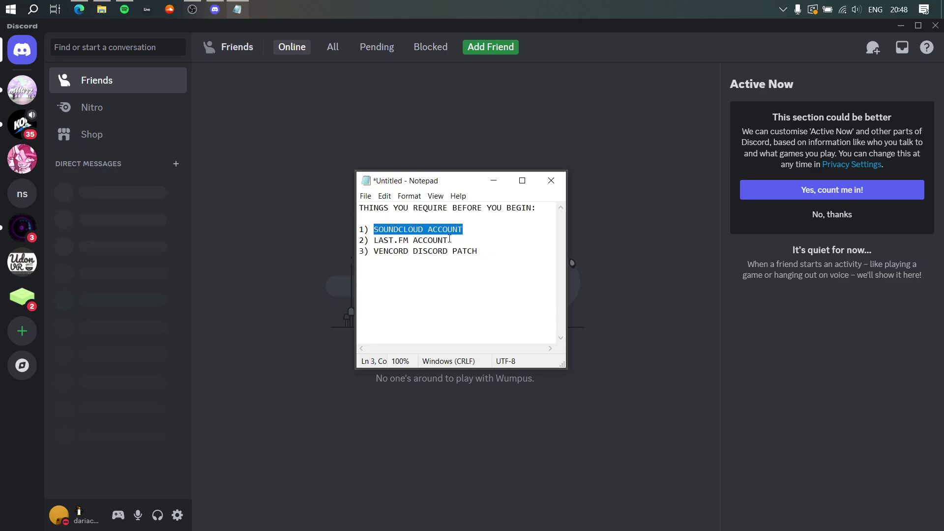
{"action": "left_click_drag", "start_coordinate": [450, 240], "coordinate": [375, 240]}
{"action": "left_click", "coordinate": [420, 270]}
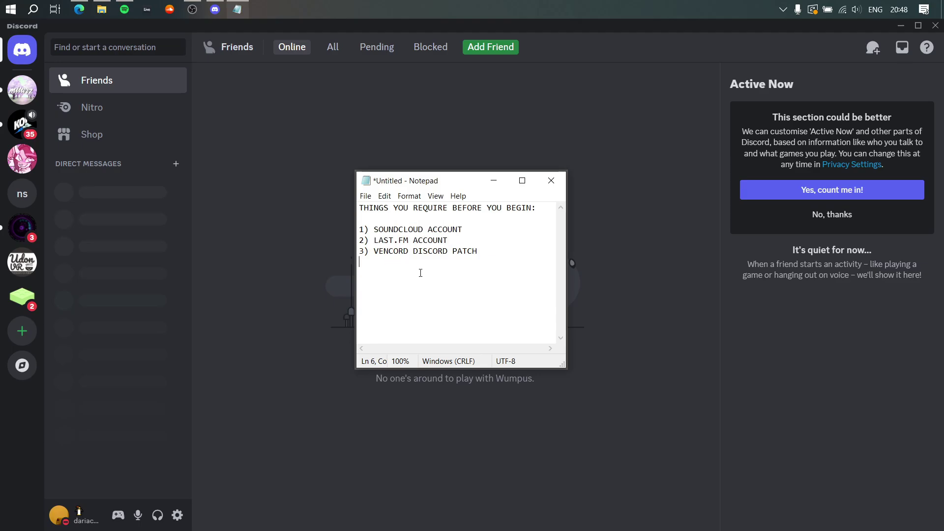
{"action": "double_click", "coordinate": [403, 252]}
{"action": "left_click", "coordinate": [385, 266]}
{"action": "left_click", "coordinate": [289, 266]}
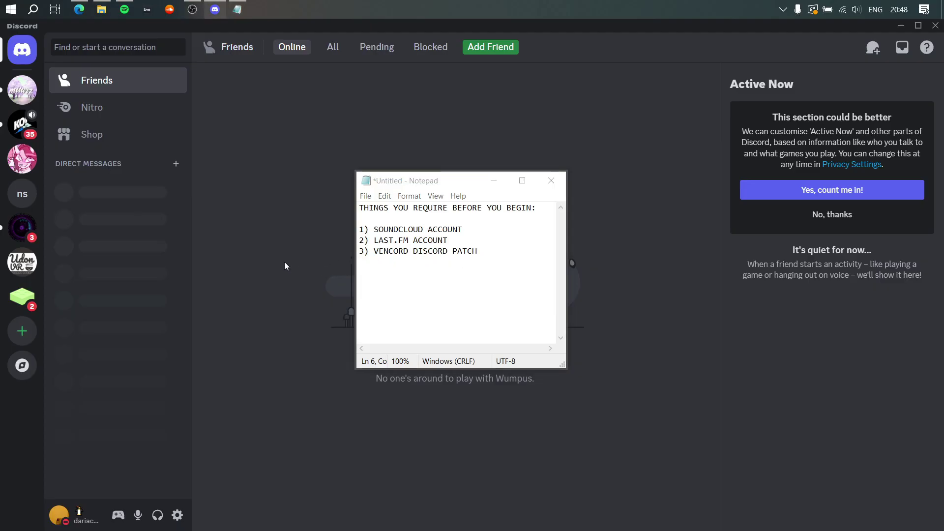
Move the Notepad checklist out of the way and open the Vencord plugin list in Discord's user settings
{"action": "left_click_drag", "start_coordinate": [453, 183], "coordinate": [796, 330]}
{"action": "left_click", "coordinate": [177, 515]}
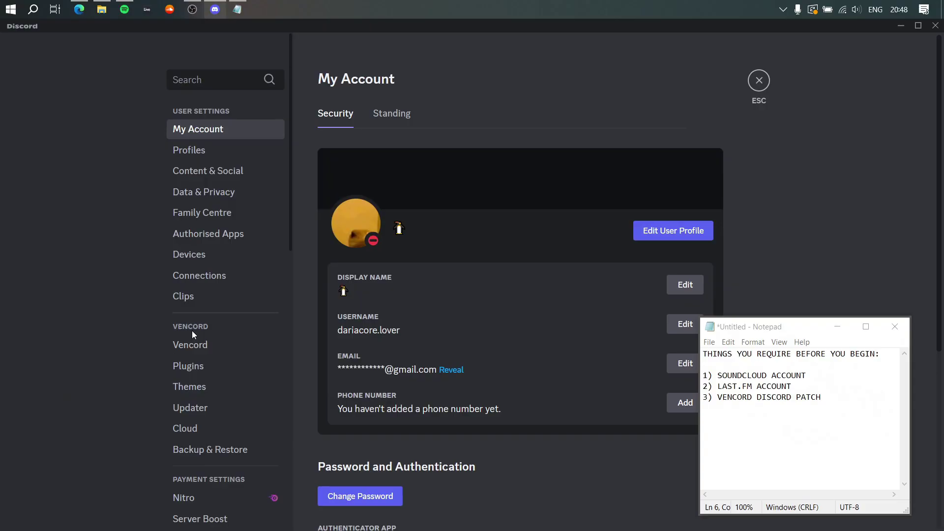
{"action": "left_click", "coordinate": [200, 369]}
{"action": "left_click_drag", "start_coordinate": [719, 324], "coordinate": [748, 320]}
View the Vencord download page for Windows in Edge and return to Discord
{"action": "left_click", "coordinate": [77, 15]}
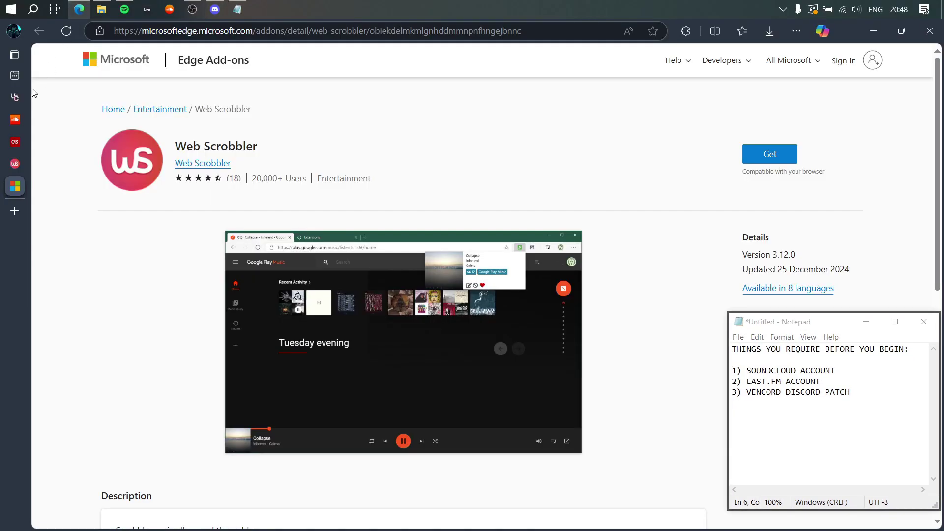
{"action": "left_click", "coordinate": [14, 96]}
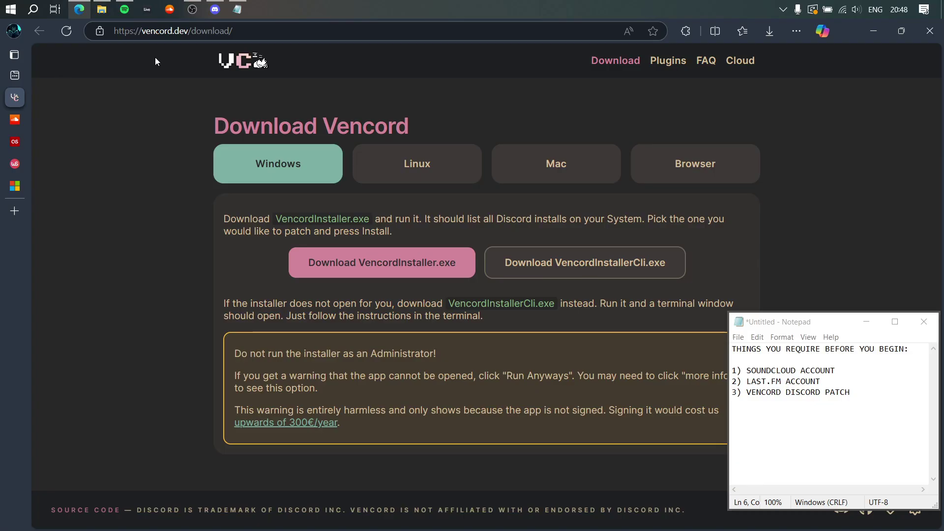
{"action": "left_click", "coordinate": [215, 9]}
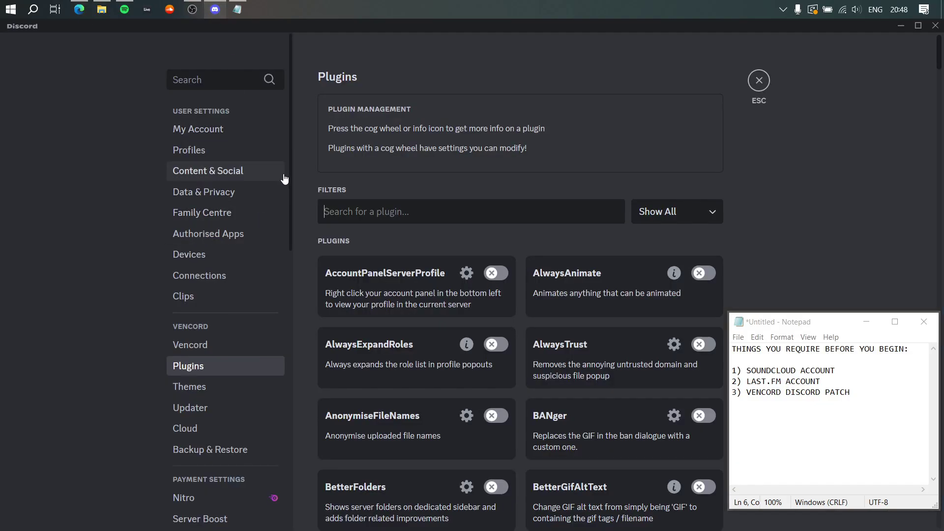
Find the LastFMRichPresence plugin by searching for "lastfm", enable it and close the settings
{"action": "left_click_drag", "start_coordinate": [293, 163], "coordinate": [293, 189]}
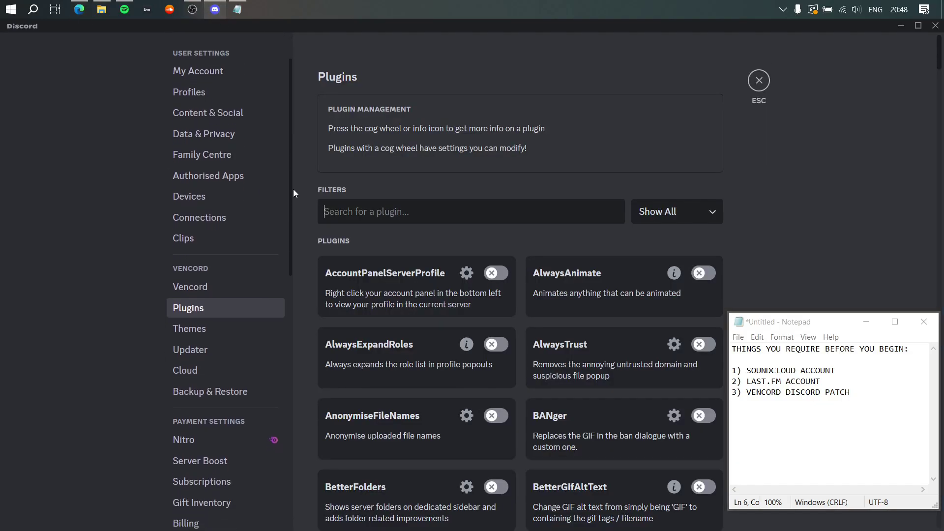
{"action": "middle_click", "coordinate": [744, 188]}
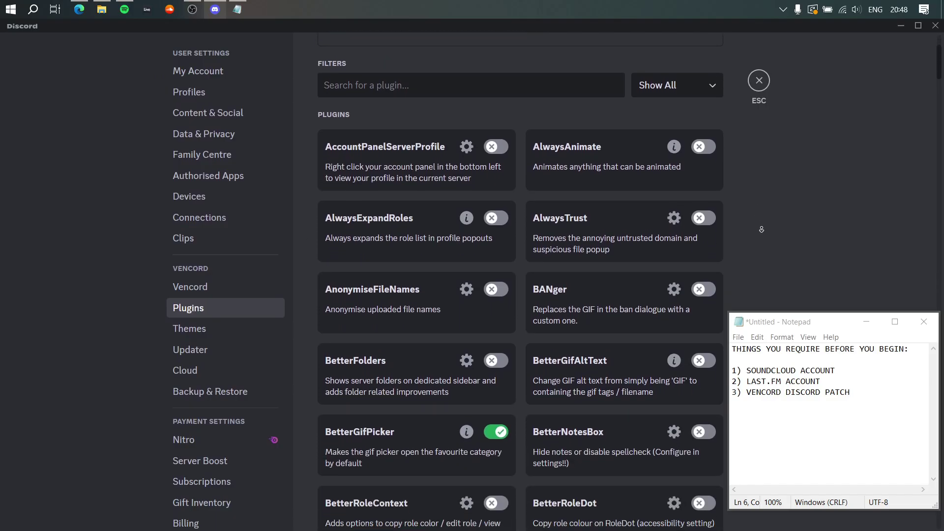
{"action": "type", "text": "lastfm"}
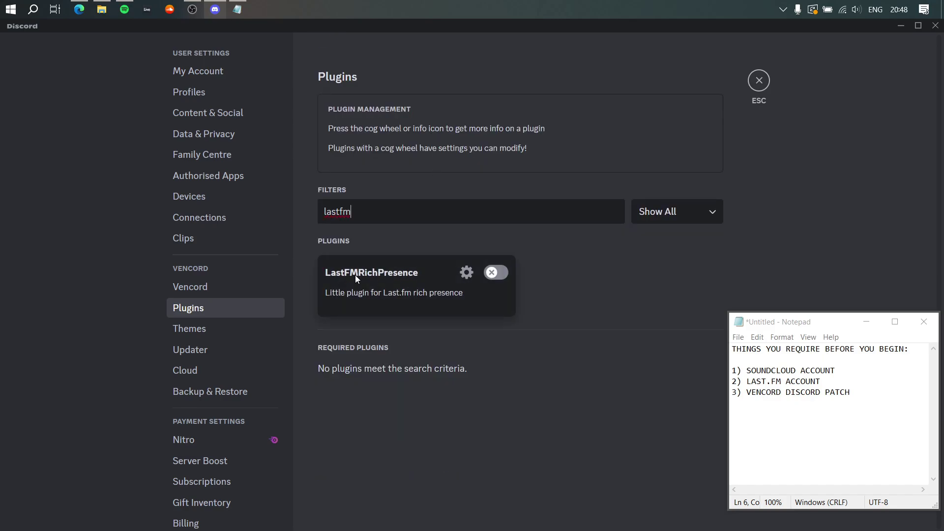
{"action": "left_click", "coordinate": [489, 275]}
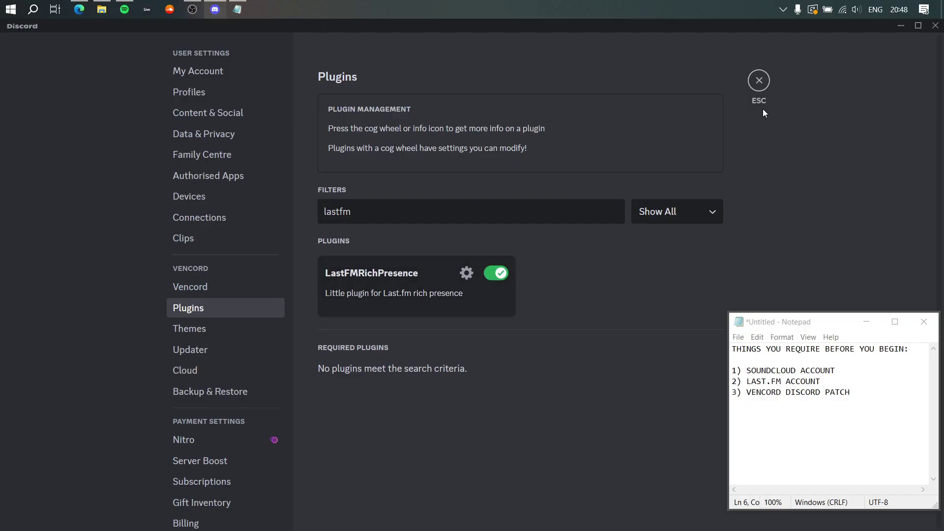
{"action": "left_click", "coordinate": [760, 81]}
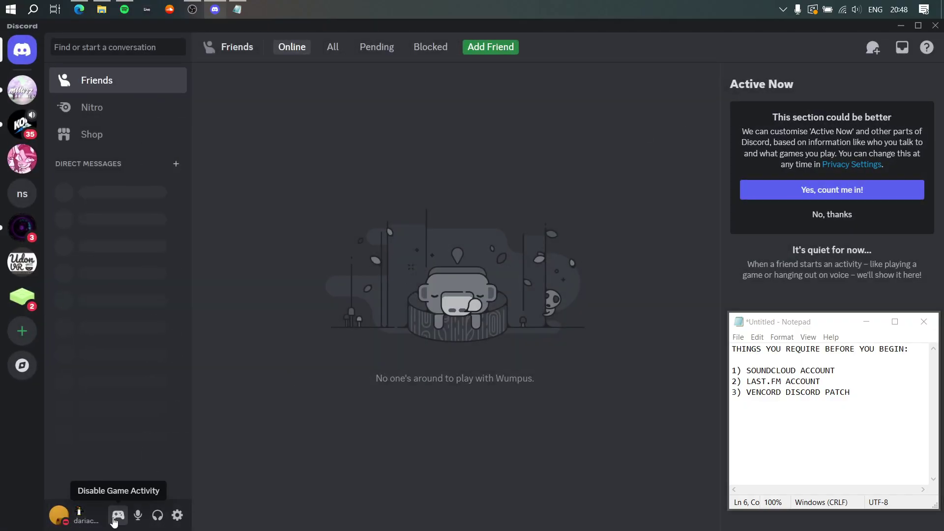
Turn "Share your detected activities with others" off and back on in the Activity Privacy settings, and leave the settings
{"action": "left_click", "coordinate": [177, 515]}
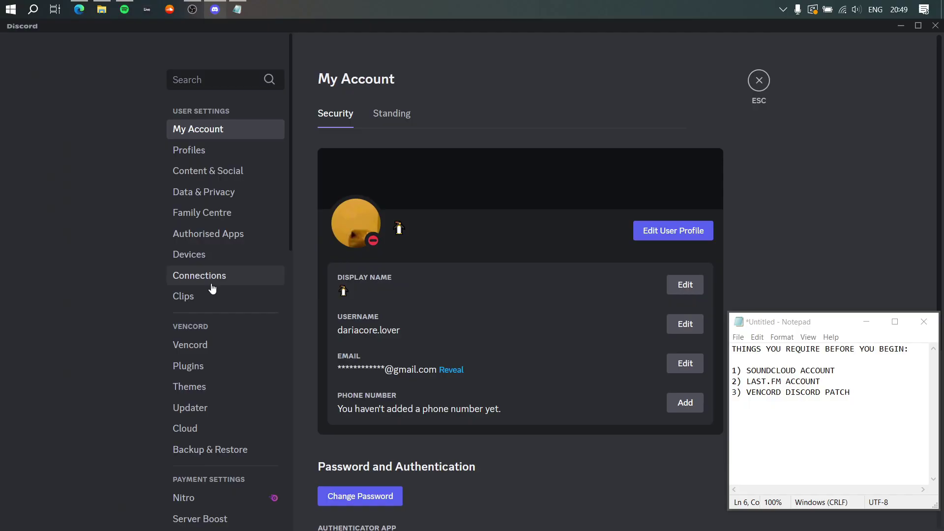
{"action": "scroll", "coordinate": [217, 295], "scroll_direction": "down", "scroll_amount": 6}
{"action": "scroll", "coordinate": [211, 368], "scroll_direction": "down", "scroll_amount": 2}
{"action": "scroll", "coordinate": [211, 389], "scroll_direction": "down", "scroll_amount": 2}
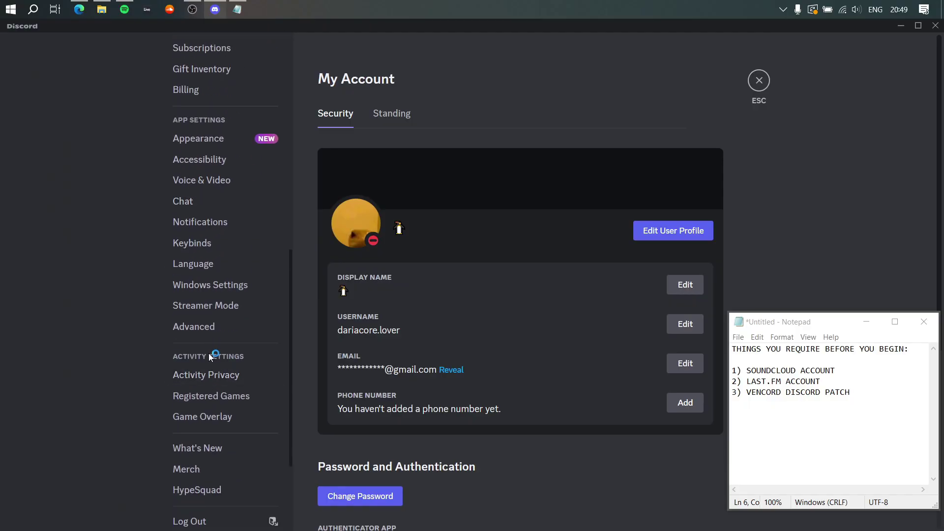
{"action": "left_click", "coordinate": [231, 376]}
{"action": "left_click", "coordinate": [708, 121]}
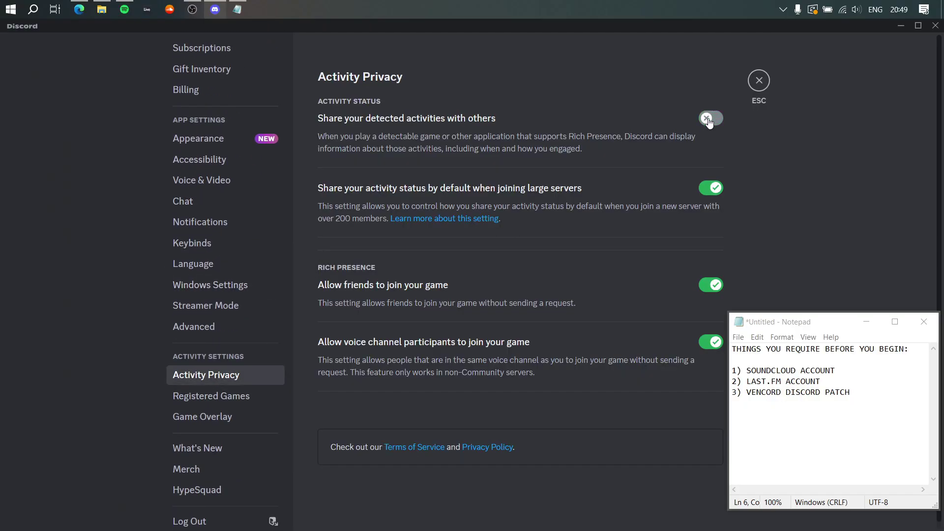
{"action": "left_click", "coordinate": [709, 116]}
{"action": "left_click", "coordinate": [757, 84]}
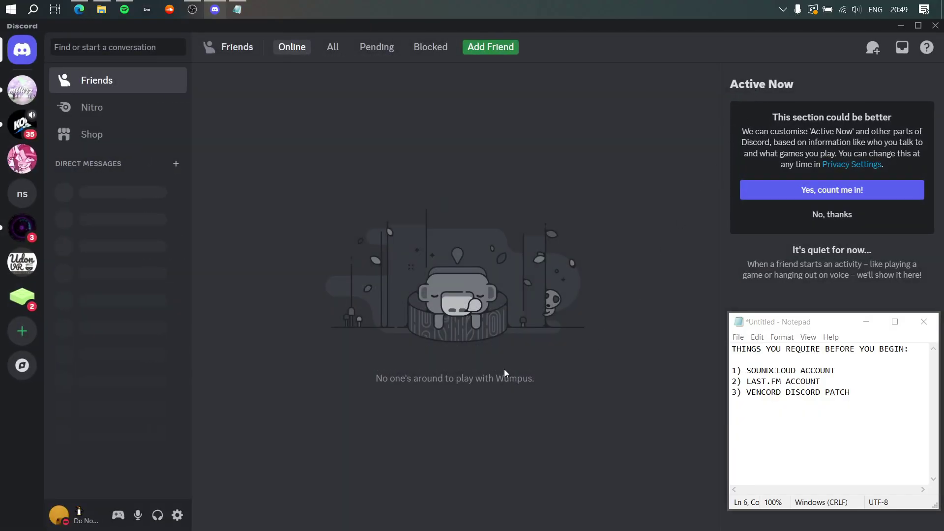
Bring the Notepad checklist to the middle and go through its Vencord, Last.fm and SoundCloud entries again
{"action": "left_click_drag", "start_coordinate": [778, 321], "coordinate": [417, 203]}
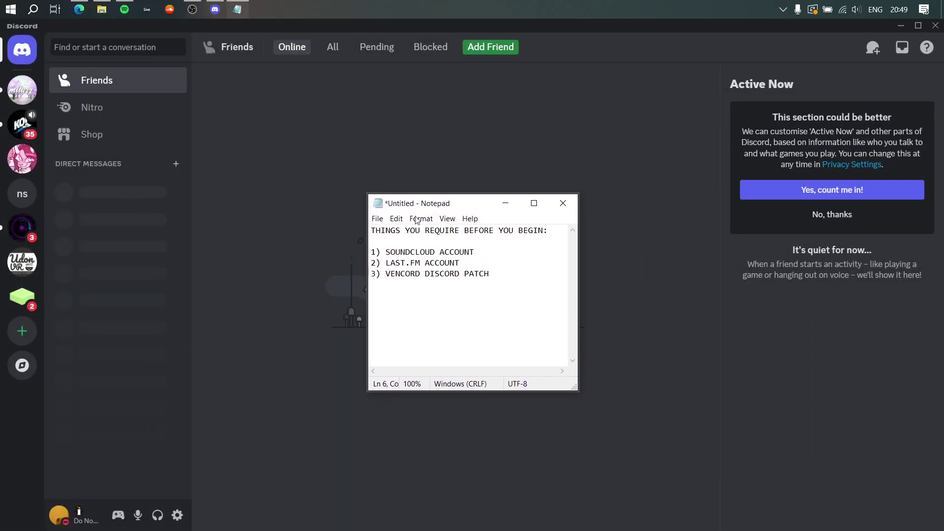
{"action": "double_click", "coordinate": [401, 275]}
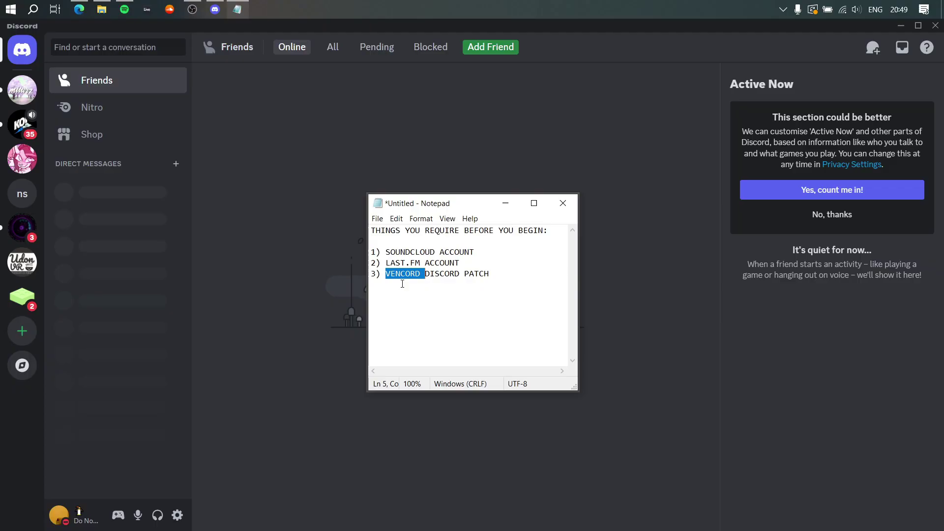
{"action": "left_click", "coordinate": [401, 284]}
{"action": "left_click_drag", "start_coordinate": [458, 263], "coordinate": [372, 263]}
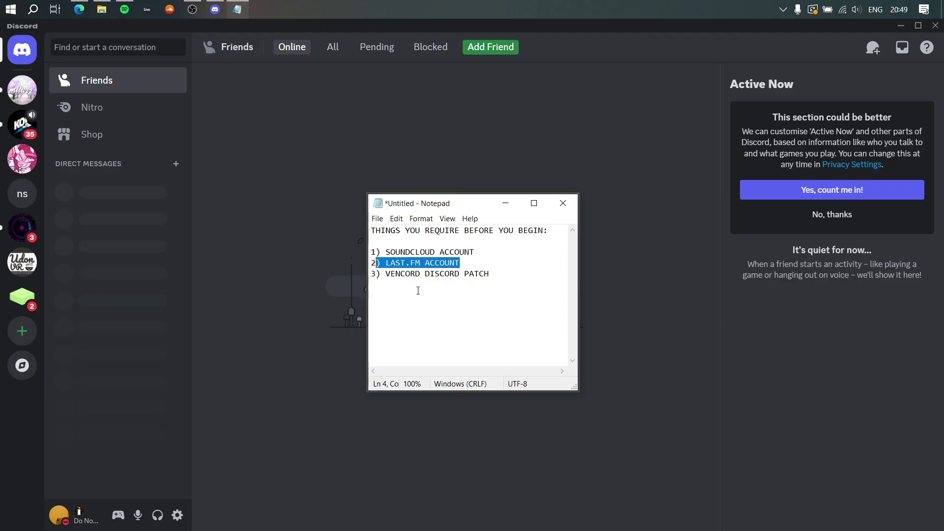
{"action": "left_click", "coordinate": [417, 287]}
{"action": "left_click_drag", "start_coordinate": [471, 252], "coordinate": [387, 251]}
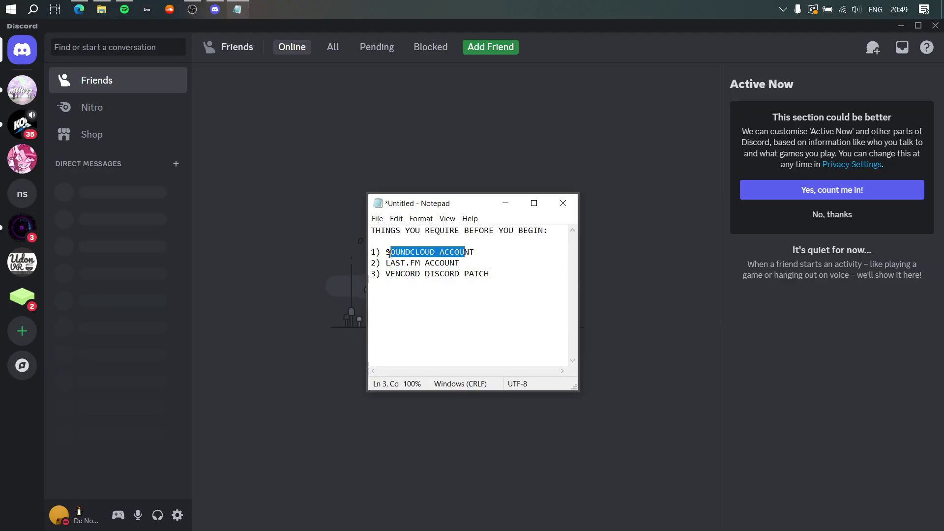
{"action": "left_click", "coordinate": [393, 274]}
Switch to SoundCloud in Edge, move Notepad aside and play "ricky bobby" from leroy's Dariacore album
{"action": "left_click", "coordinate": [79, 9]}
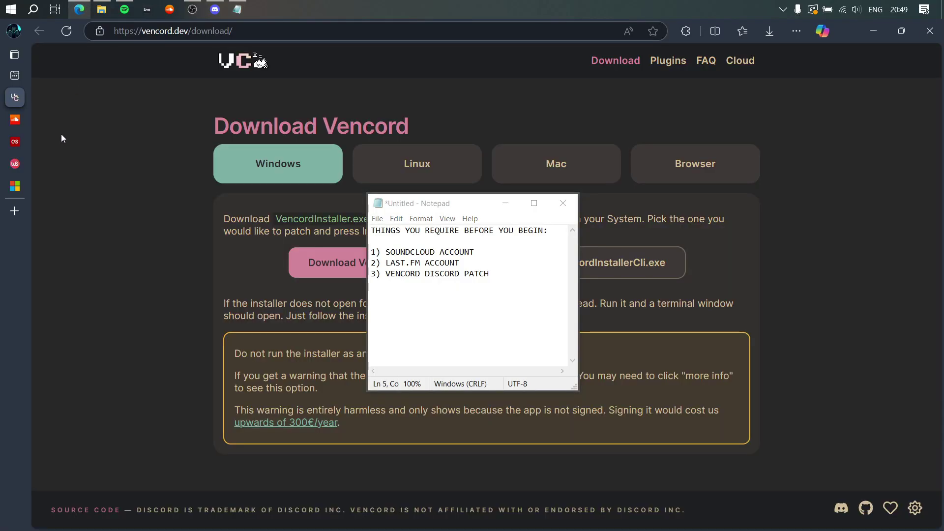
{"action": "left_click", "coordinate": [23, 118]}
{"action": "left_click_drag", "start_coordinate": [468, 208], "coordinate": [777, 292]}
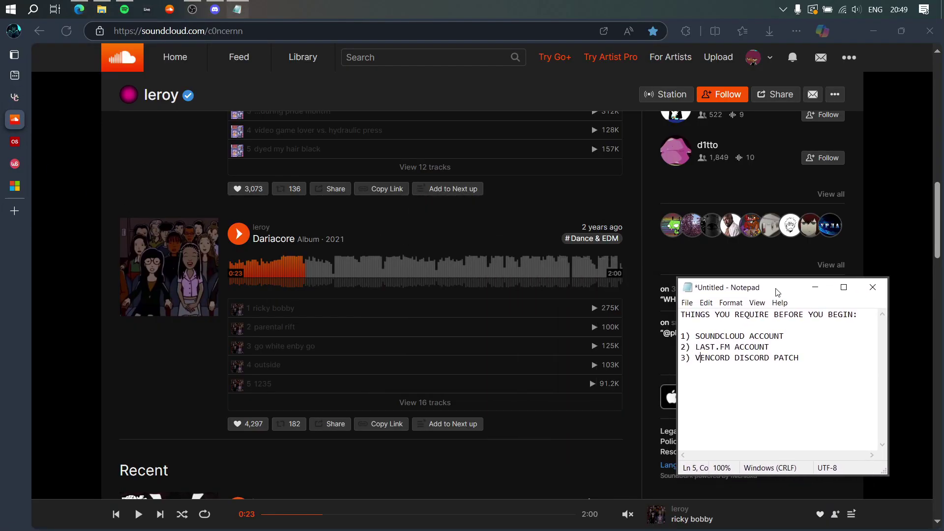
{"action": "left_click", "coordinate": [138, 514]}
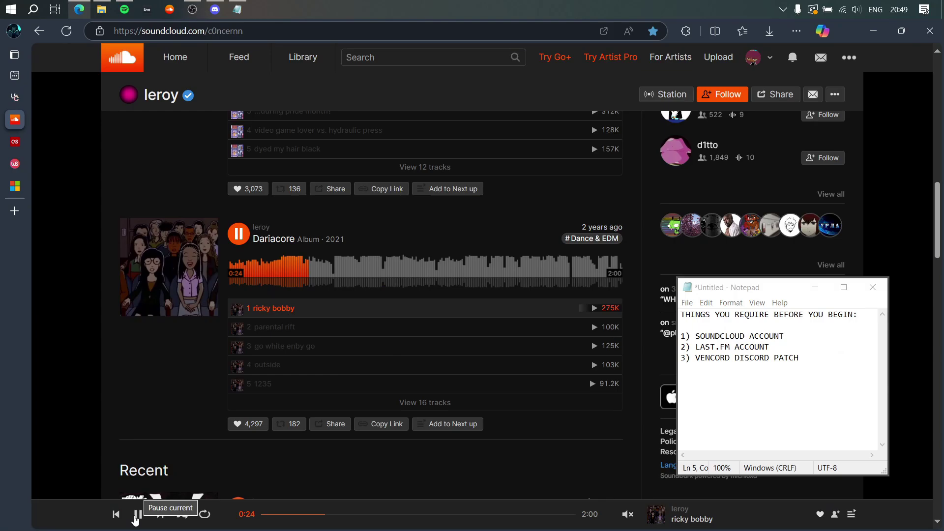
Compare the track playing on SoundCloud with the recent tracks on the Last.fm profile
{"action": "left_click", "coordinate": [17, 142]}
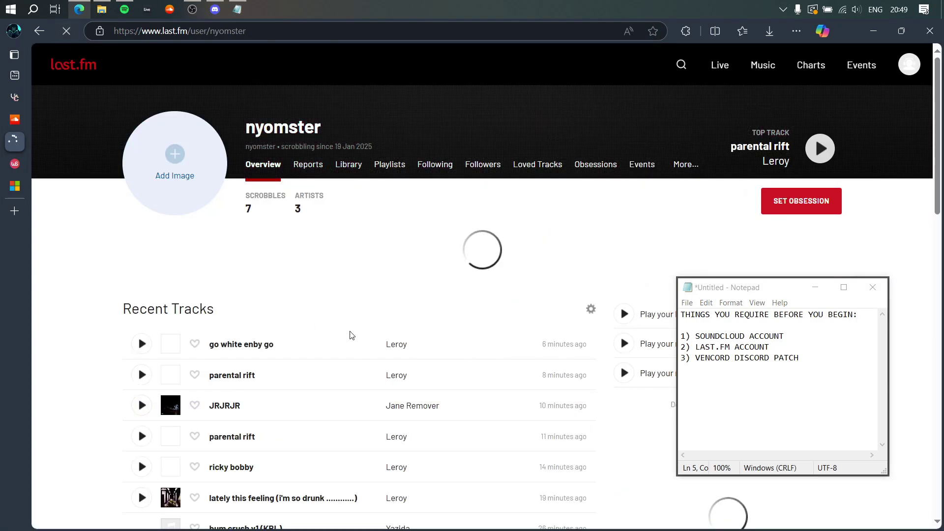
{"action": "left_click", "coordinate": [15, 119]}
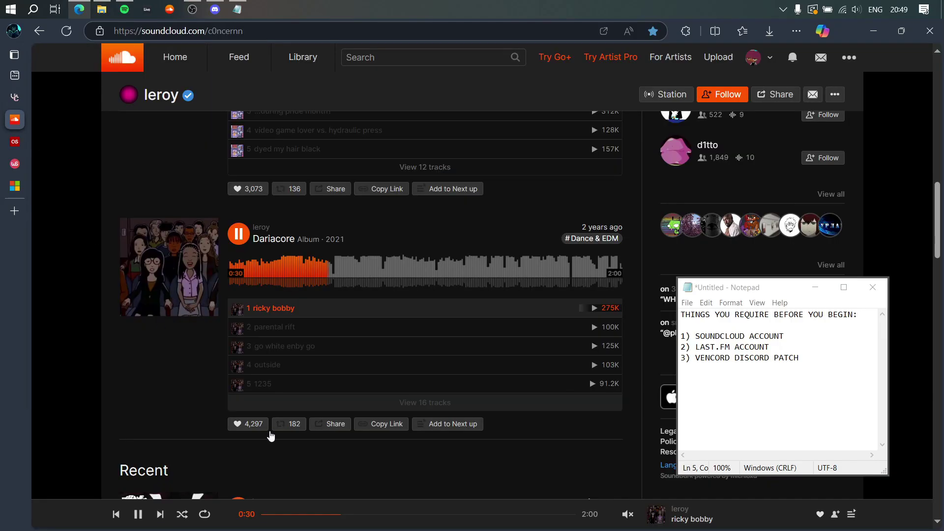
{"action": "left_click", "coordinate": [15, 142]}
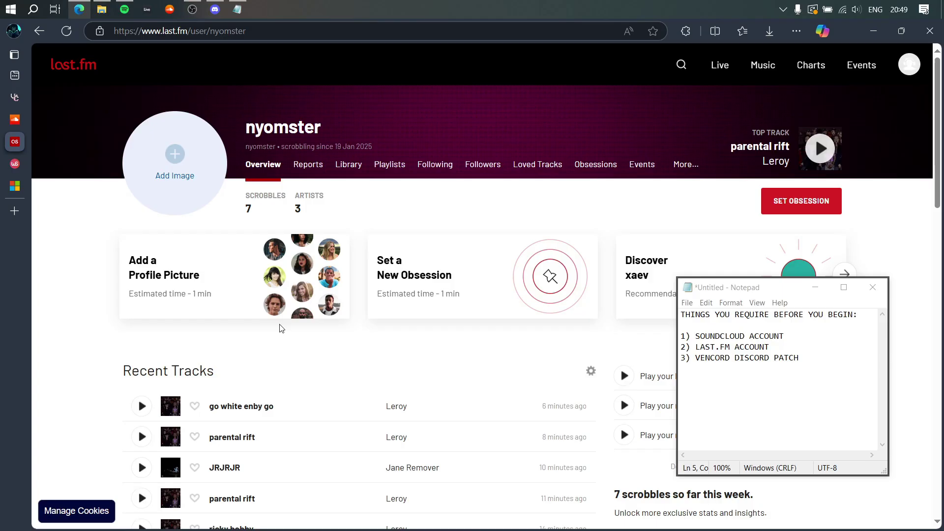
Open the Edge add-on listing from the Web Scrobbler website and install the Web Scrobbler extension
{"action": "left_click", "coordinate": [15, 165]}
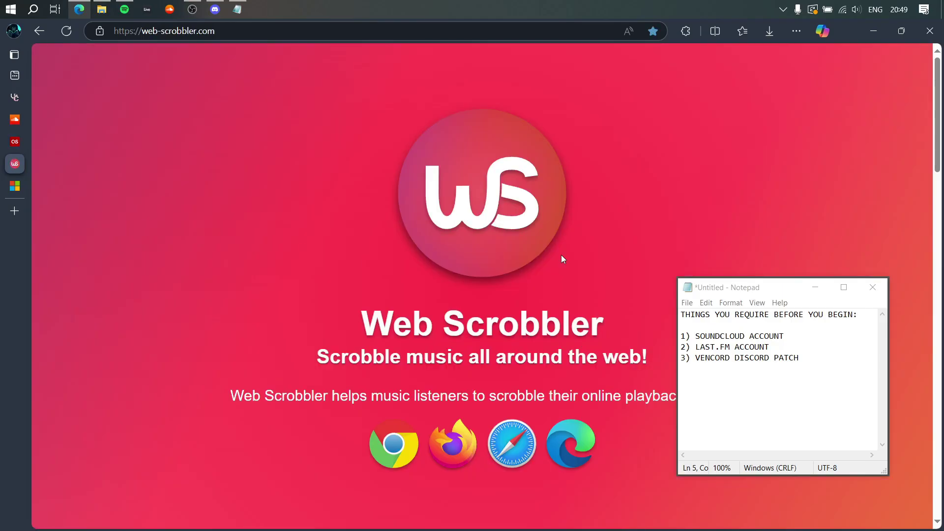
{"action": "left_click_drag", "start_coordinate": [738, 292], "coordinate": [788, 108]}
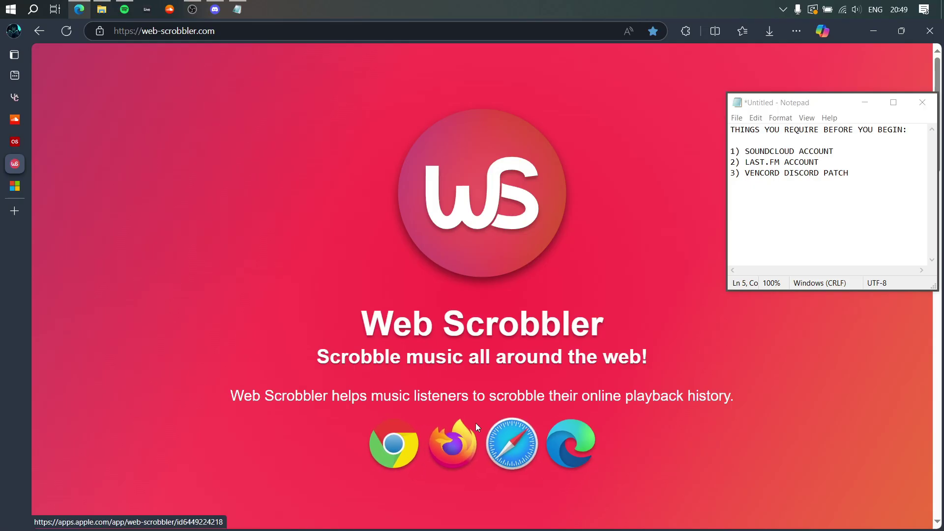
{"action": "left_click", "coordinate": [557, 444]}
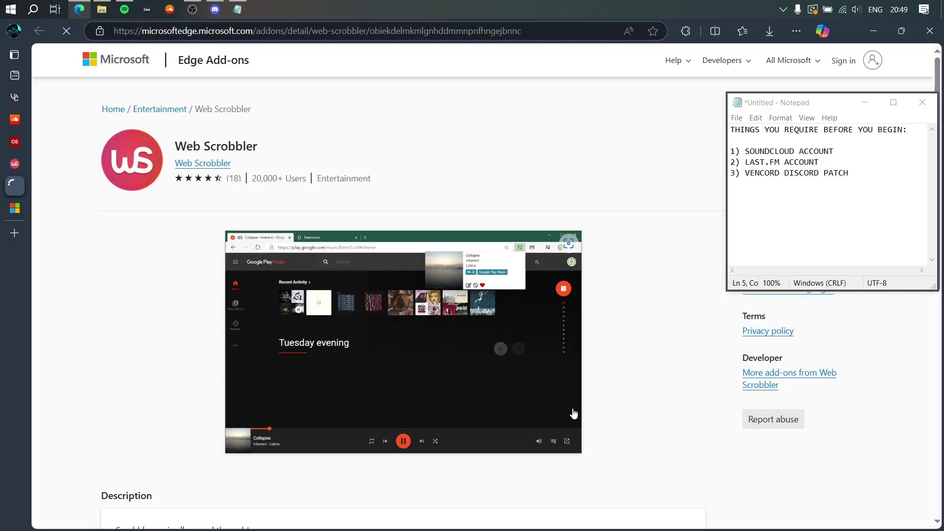
{"action": "left_click_drag", "start_coordinate": [769, 102], "coordinate": [761, 261]}
{"action": "left_click", "coordinate": [753, 157]}
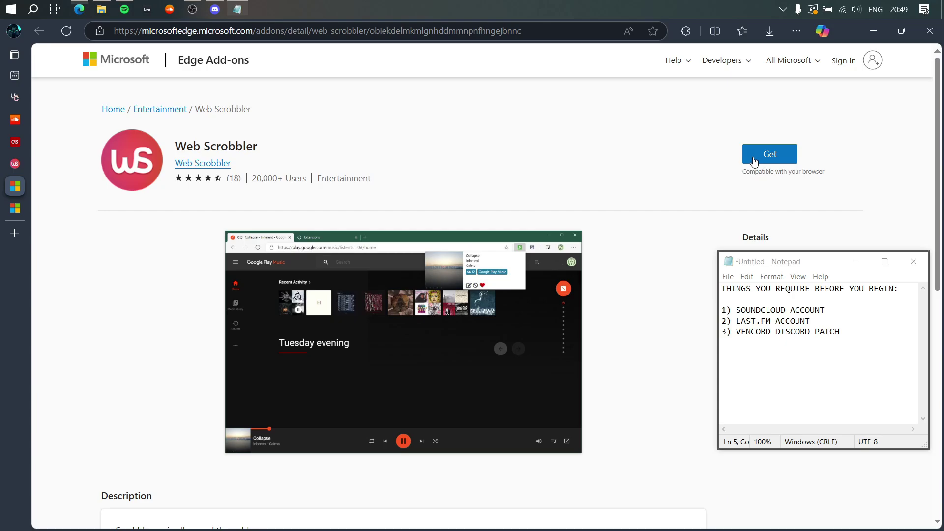
{"action": "left_click", "coordinate": [519, 140]}
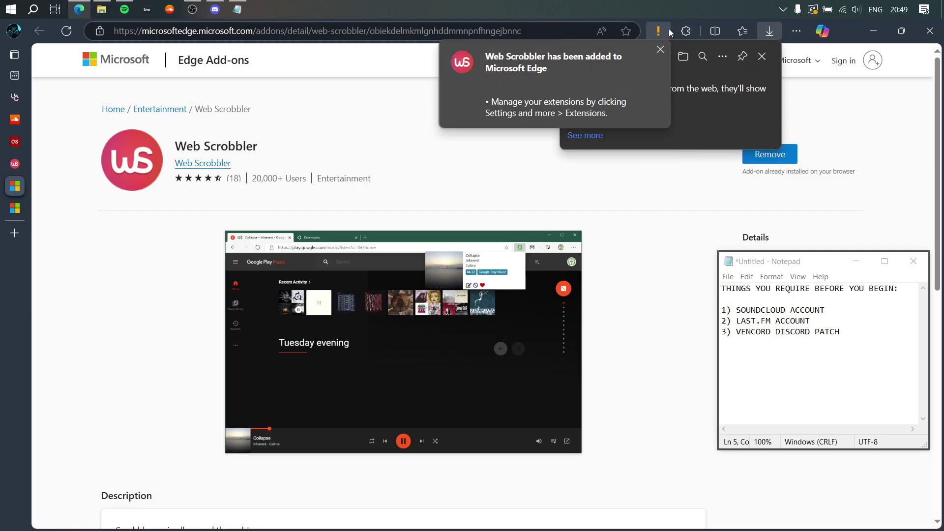
Open the Accounts options page of the Web Scrobbler extension
{"action": "left_click", "coordinate": [661, 30]}
{"action": "left_click", "coordinate": [572, 219]}
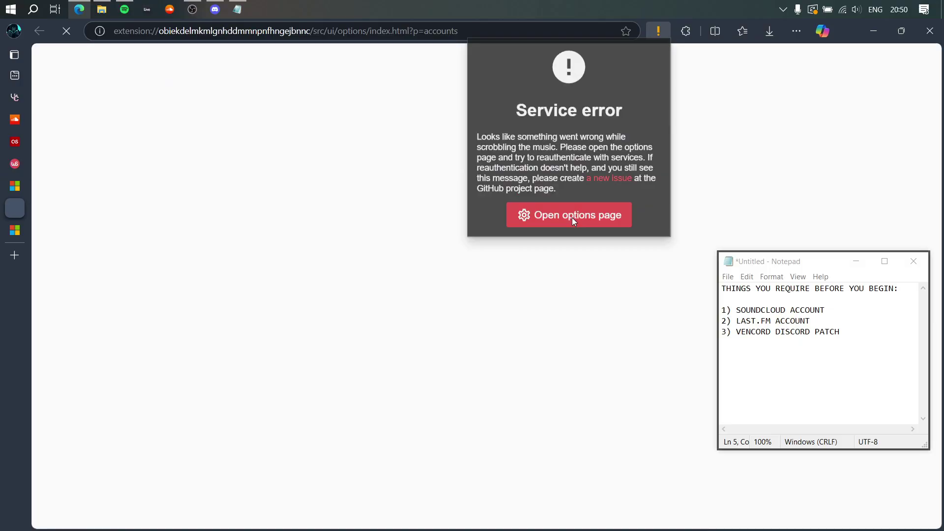
{"action": "left_click", "coordinate": [685, 30]}
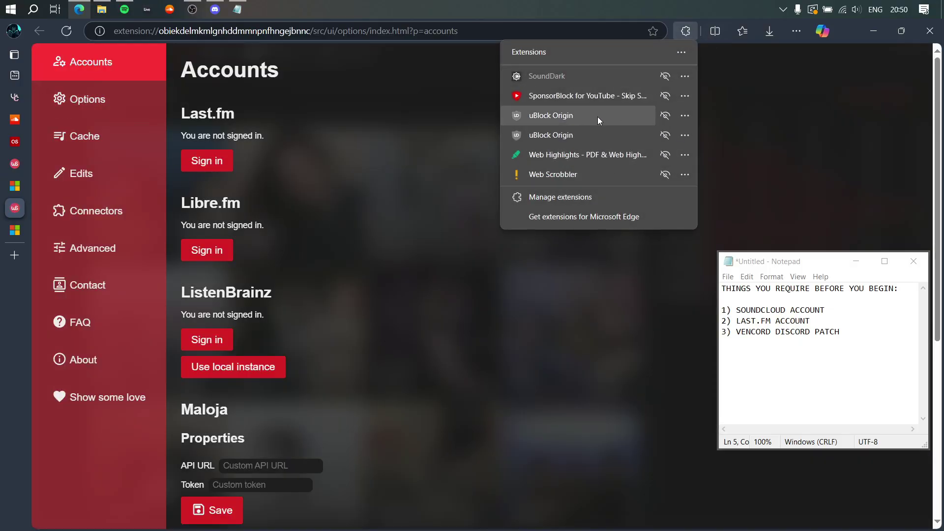
{"action": "left_click", "coordinate": [551, 173]}
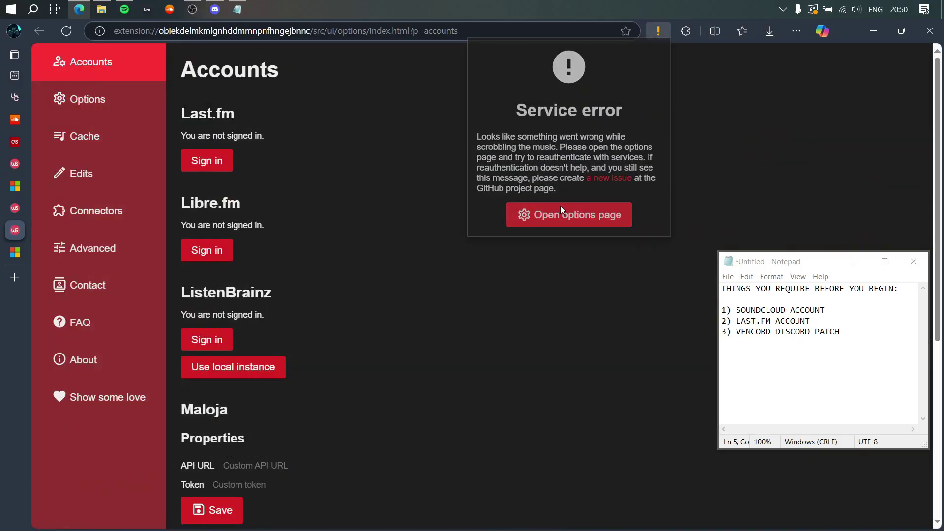
{"action": "left_click", "coordinate": [562, 209]}
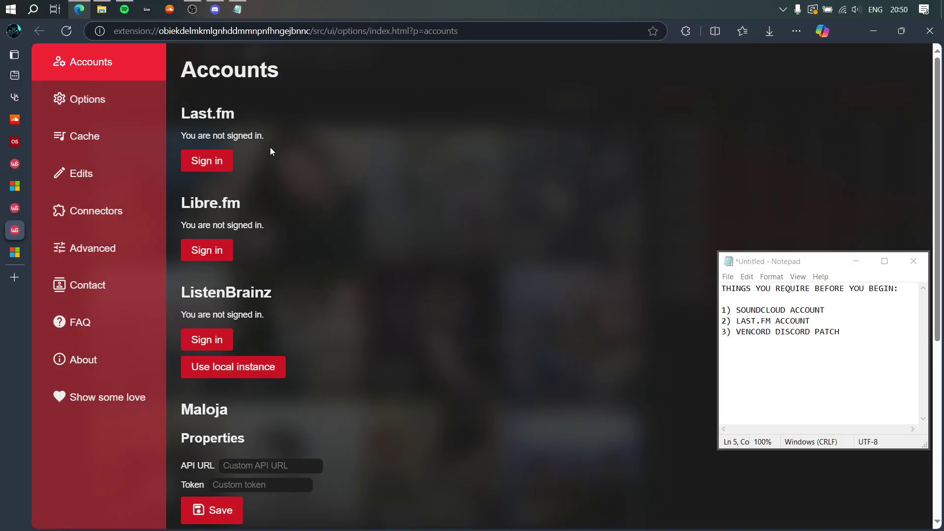
Sign in to Last.fm from Web Scrobbler's accounts and allow the Last.fm scrobbler for web access to the account
{"action": "double_click", "coordinate": [182, 113]}
{"action": "left_click", "coordinate": [227, 157]}
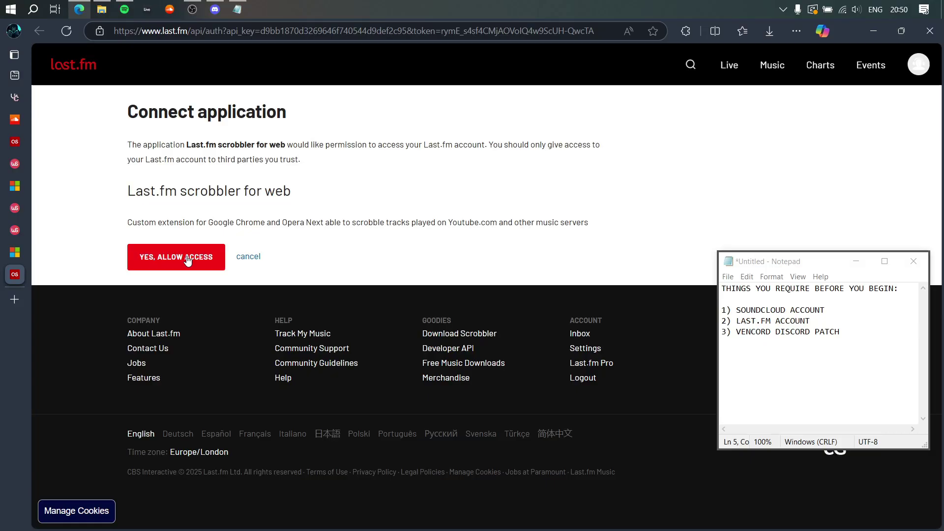
{"action": "left_click", "coordinate": [188, 260]}
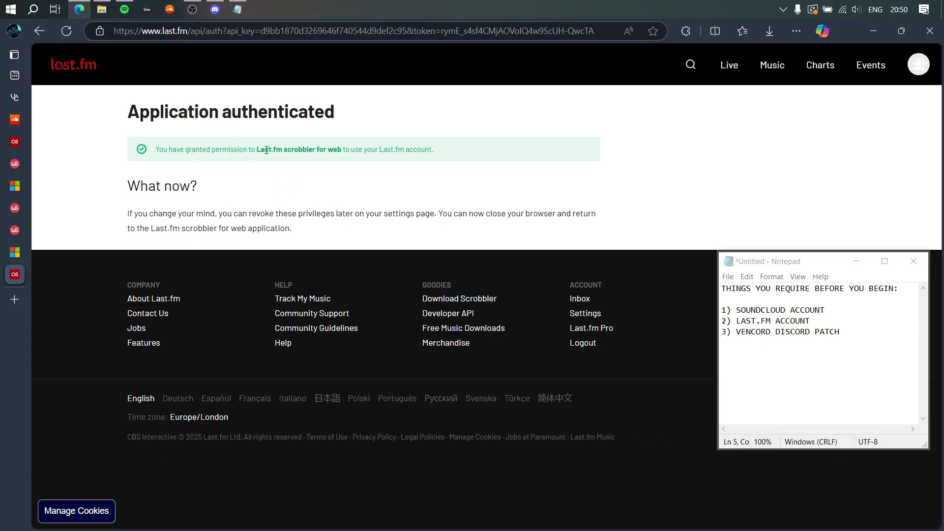
{"action": "left_click_drag", "start_coordinate": [214, 150], "coordinate": [285, 150]}
{"action": "left_click", "coordinate": [278, 181]}
Return to leroy's SoundCloud page, reload it and check Web Scrobbler's status there
{"action": "left_click", "coordinate": [22, 120]}
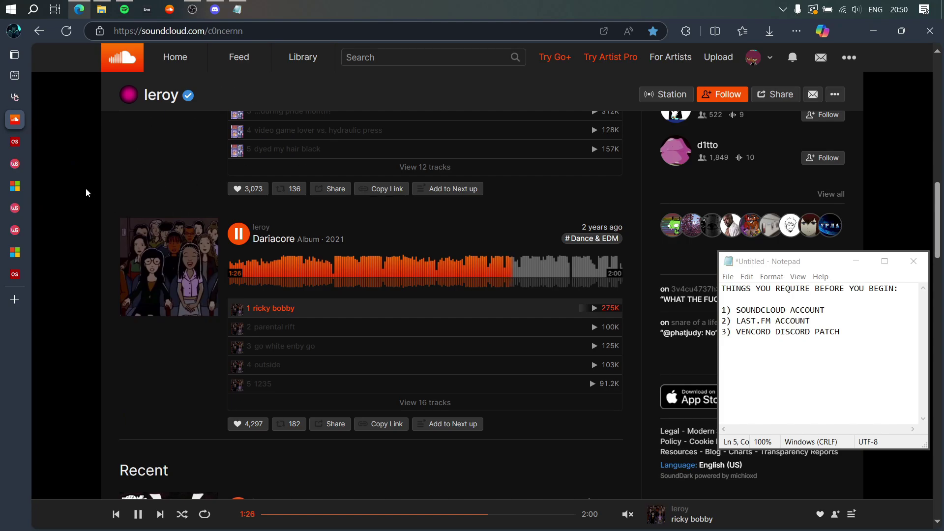
{"action": "key", "text": "F5"}
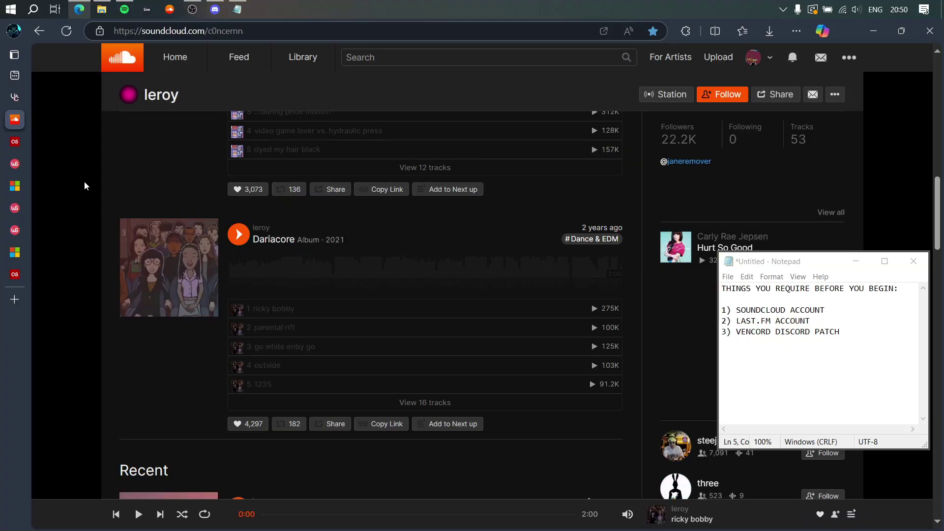
{"action": "left_click", "coordinate": [685, 31]}
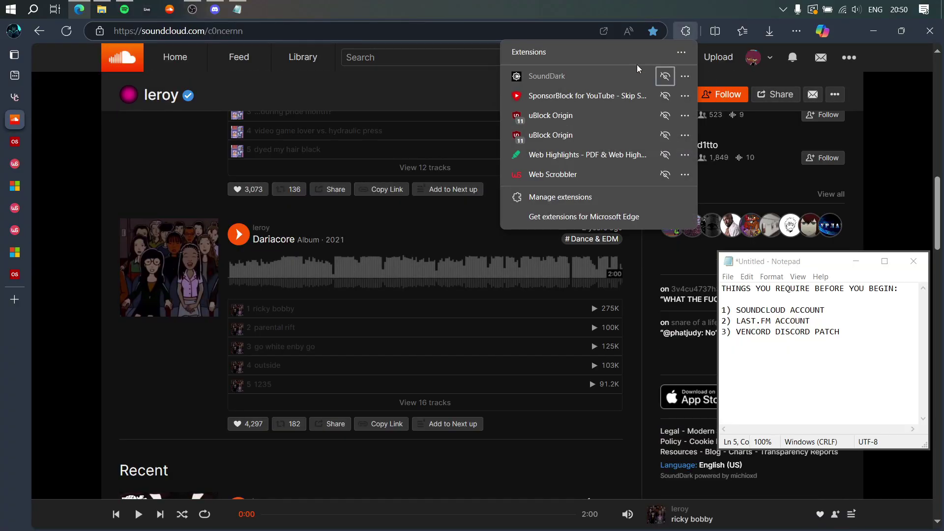
{"action": "left_click", "coordinate": [578, 175]}
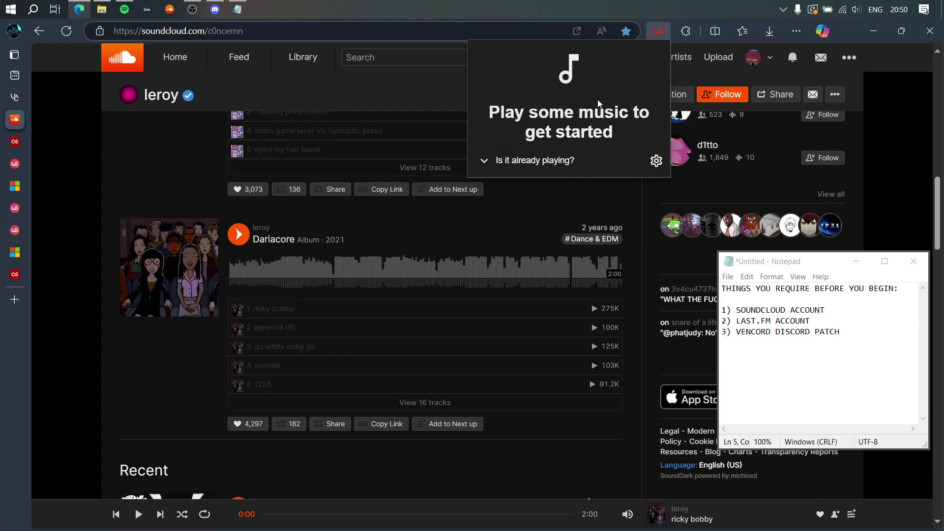
Play "ricky bobby" with the SoundCloud player muted and check the track details in Web Scrobbler
{"action": "left_click", "coordinate": [88, 290]}
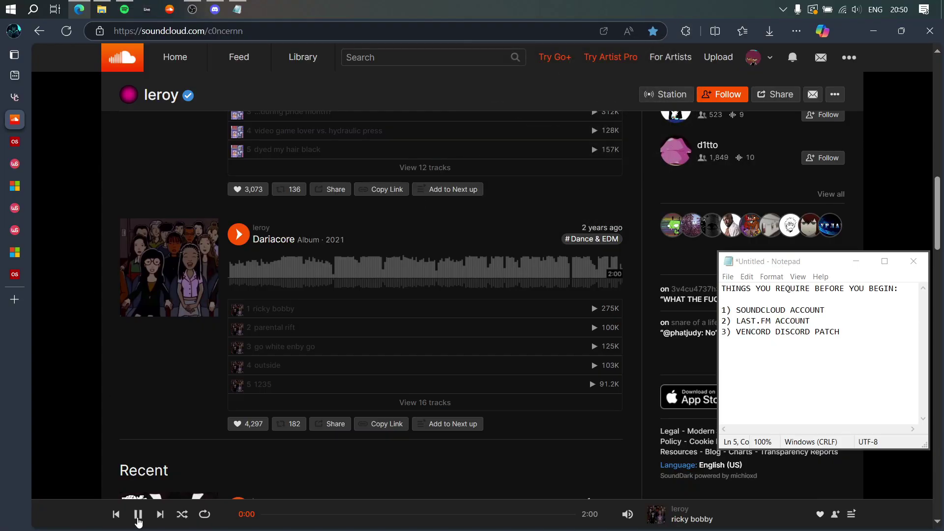
{"action": "left_click", "coordinate": [627, 514]}
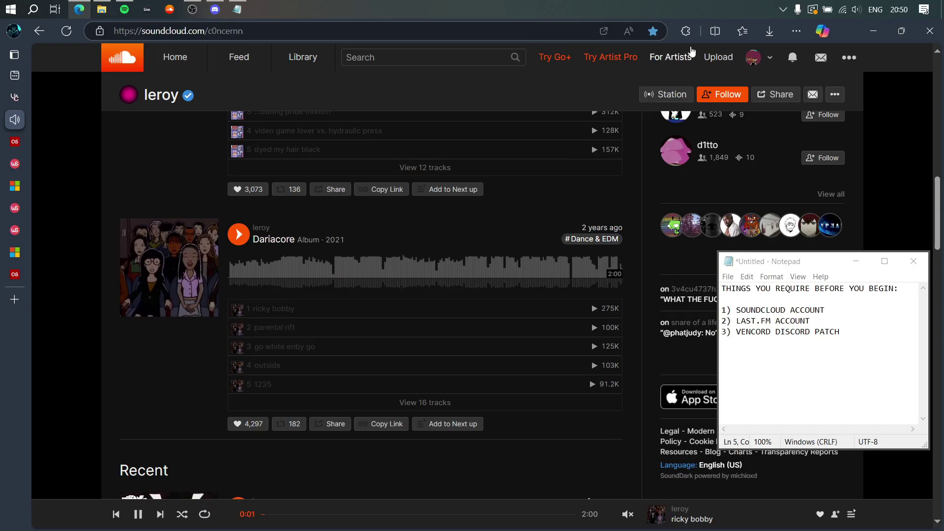
{"action": "left_click", "coordinate": [685, 32]}
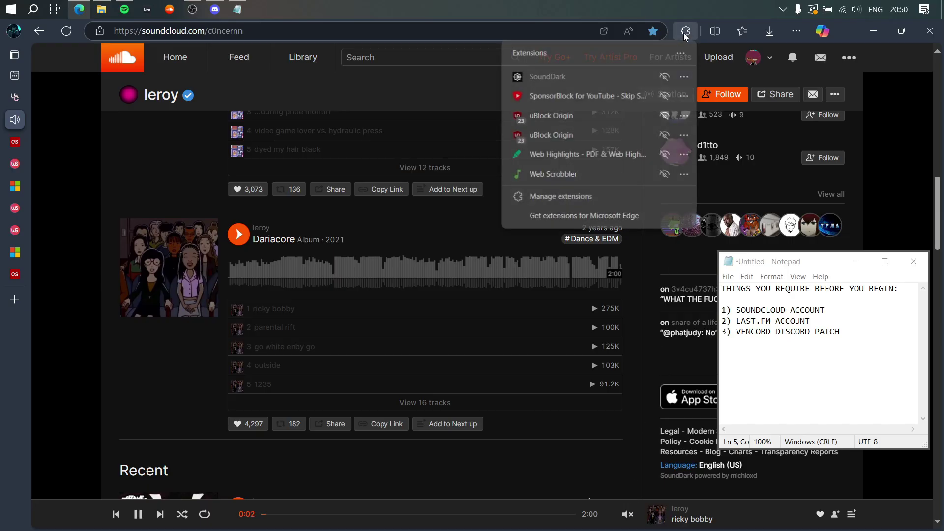
{"action": "left_click", "coordinate": [562, 176]}
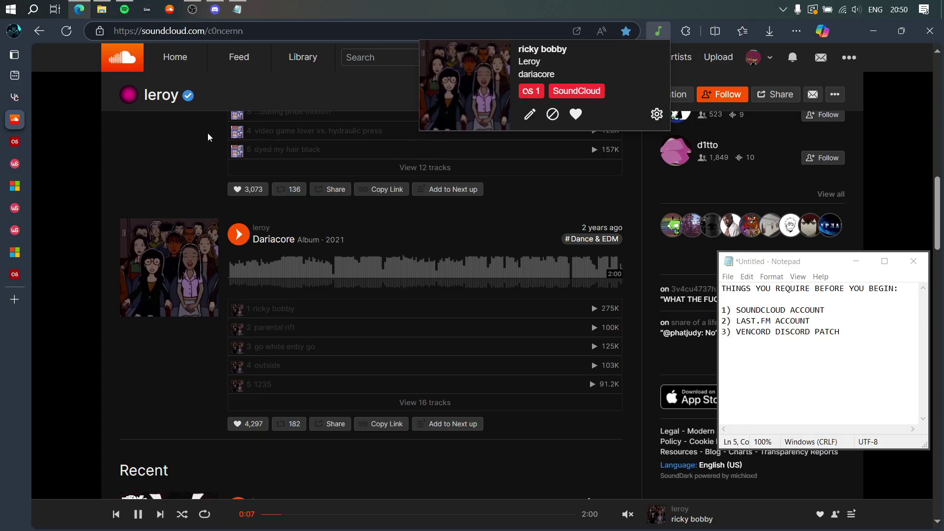
Reload the Last.fm profile and compare its recent tracks with the song playing on SoundCloud
{"action": "mouse_move", "coordinate": [15, 157]}
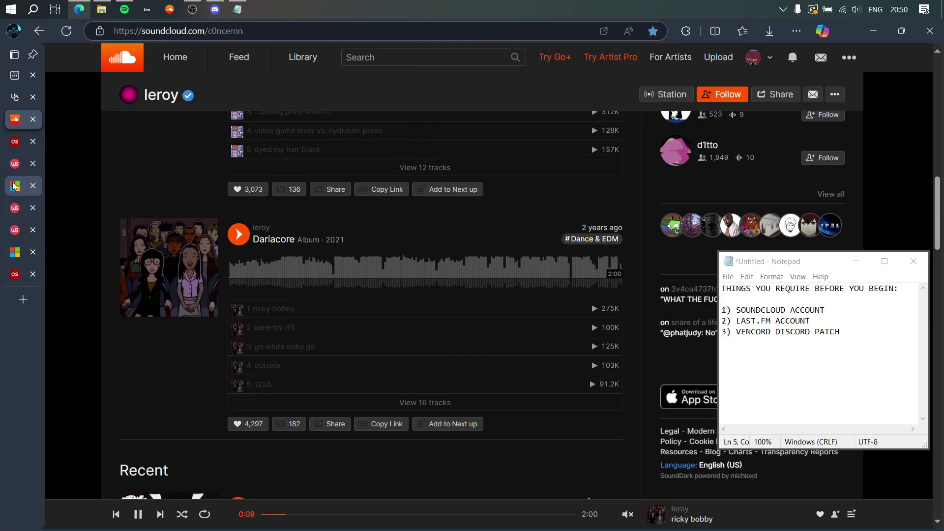
{"action": "left_click", "coordinate": [15, 141]}
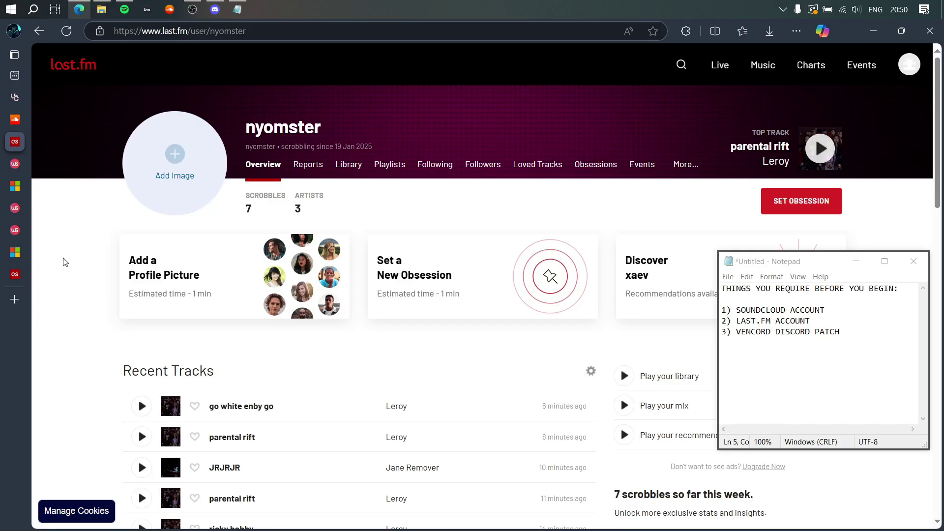
{"action": "key", "text": "F5"}
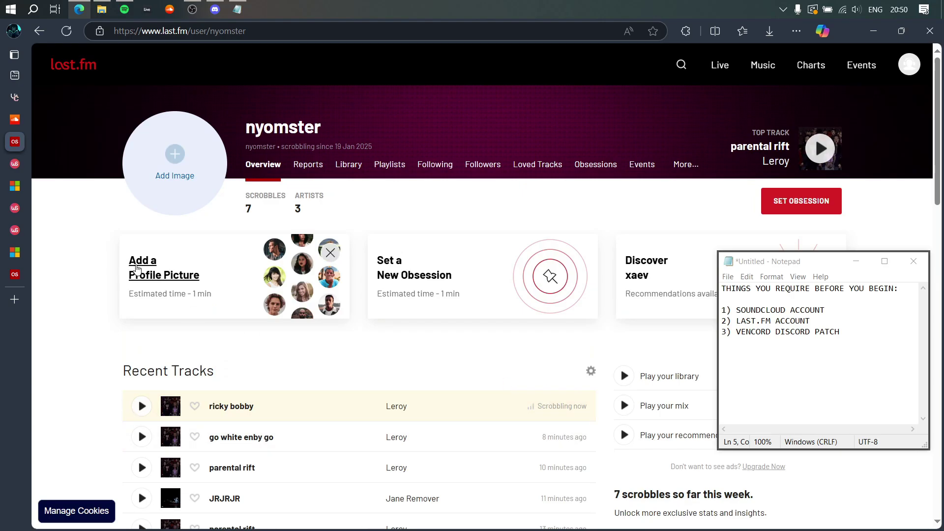
{"action": "left_click", "coordinate": [15, 119]}
{"action": "left_click", "coordinate": [15, 141]}
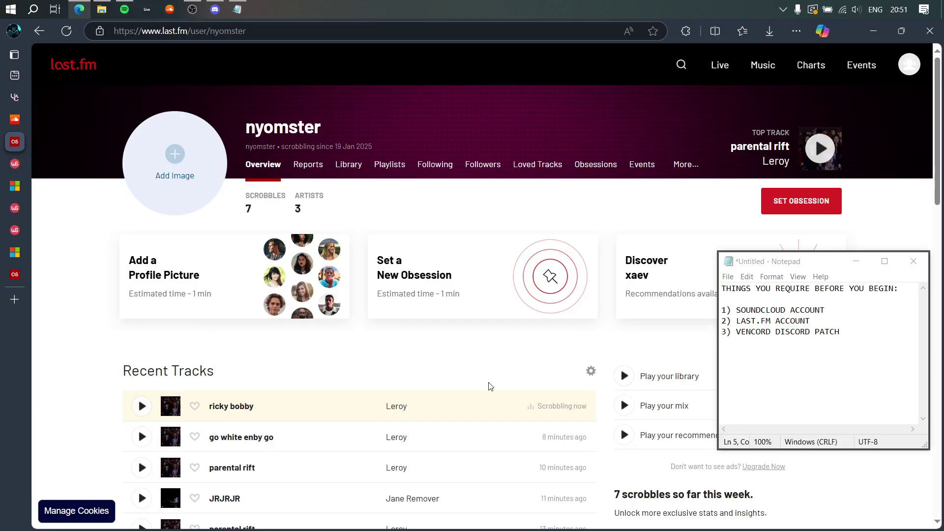
Switch to Discord, search the Vencord plugins for "lastfm" and open the LastFMRichPresence settings
{"action": "left_click", "coordinate": [211, 15]}
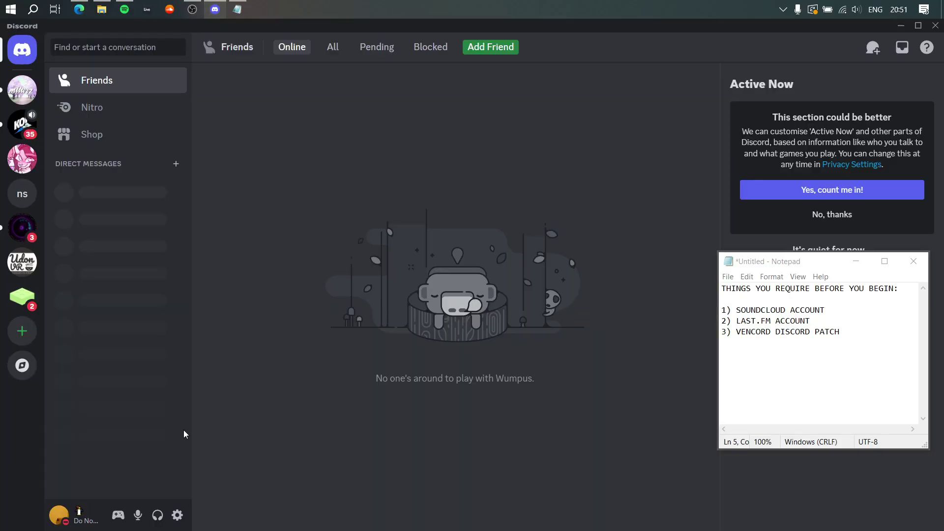
{"action": "left_click", "coordinate": [178, 515]}
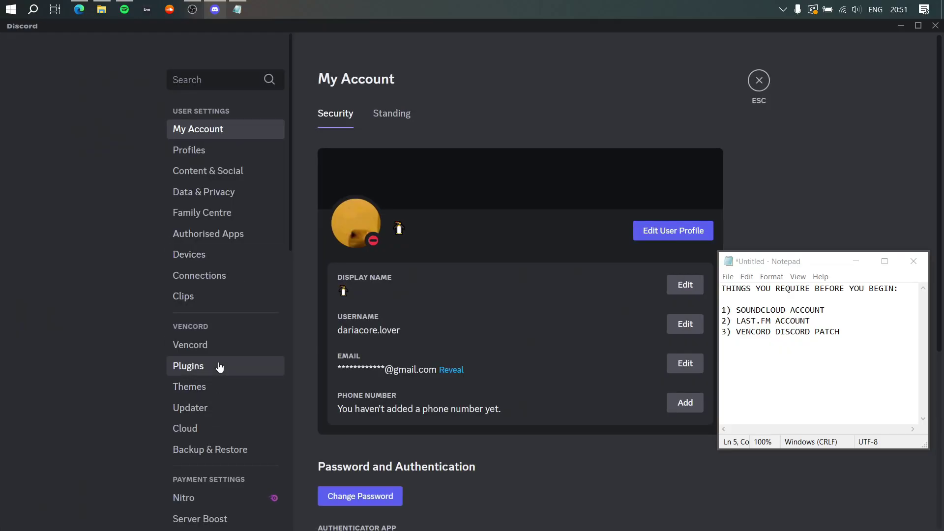
{"action": "left_click", "coordinate": [220, 366]}
{"action": "left_click", "coordinate": [425, 203]}
{"action": "type", "text": "lastm"}
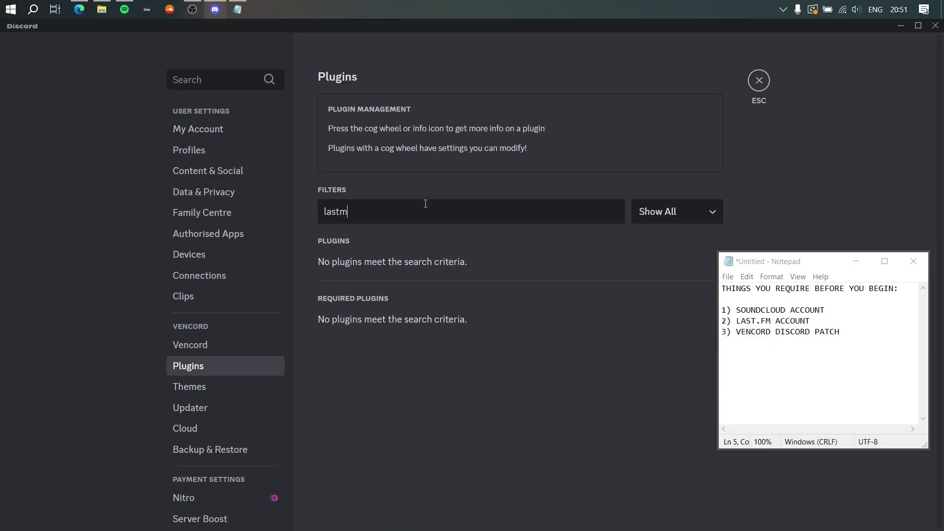
{"action": "key", "text": "BackSpace"}
{"action": "type", "text": "fm"}
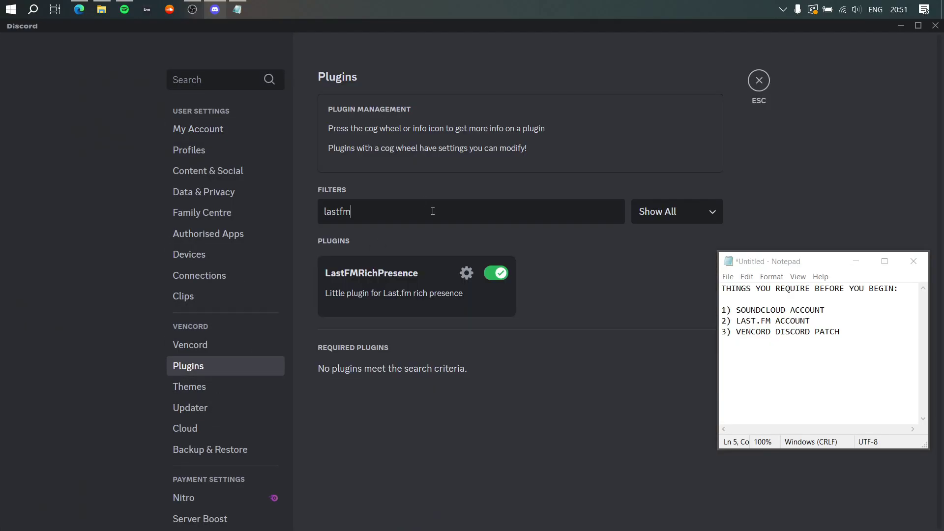
{"action": "left_click", "coordinate": [462, 271]}
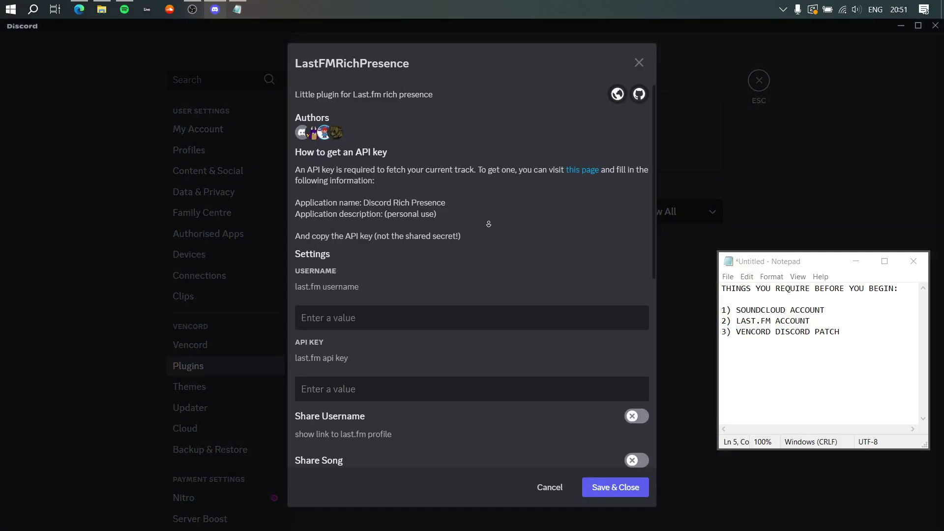
Enter the Last.fm username in the LastFMRichPresence settings and point out the API key entry below it
{"action": "scroll", "coordinate": [487, 236], "scroll_direction": "down", "scroll_amount": 2}
{"action": "scroll", "coordinate": [513, 213], "scroll_direction": "down", "scroll_amount": 1}
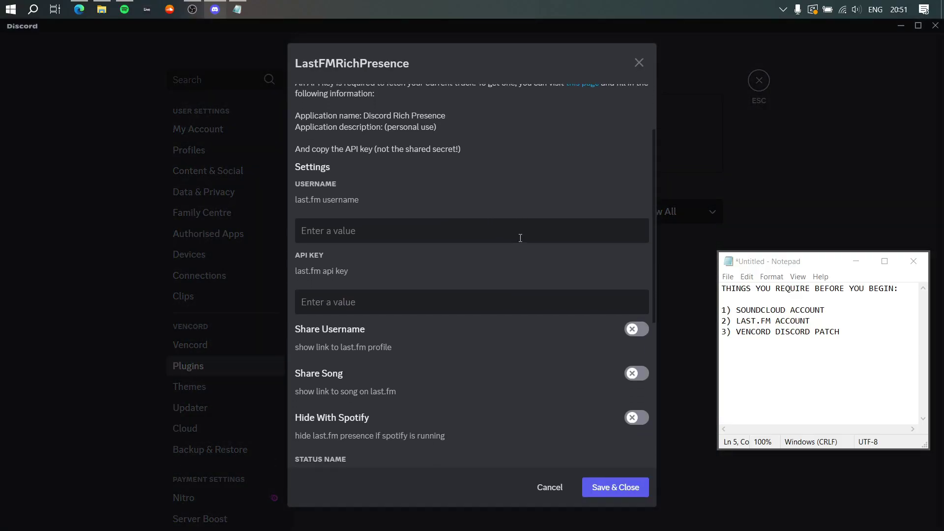
{"action": "left_click", "coordinate": [348, 237]}
{"action": "type", "text": "nyomseter"}
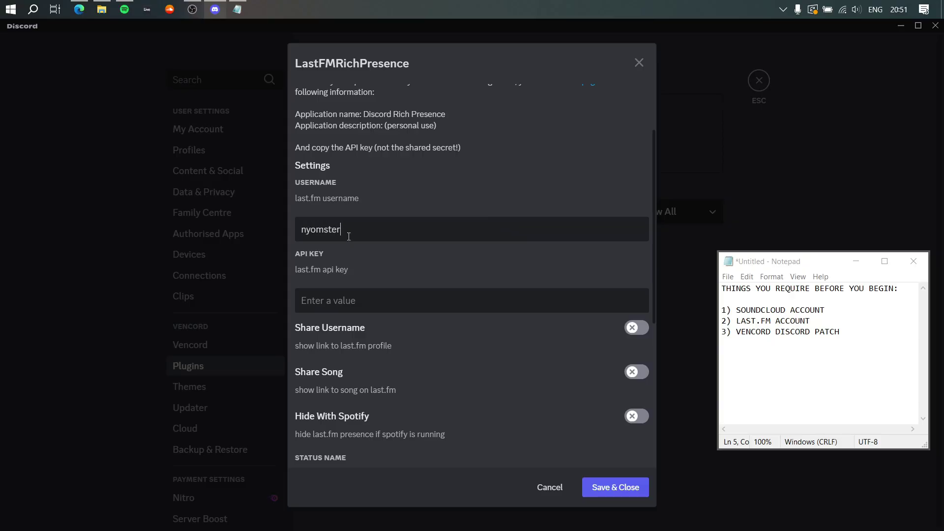
{"action": "left_click_drag", "start_coordinate": [345, 231], "coordinate": [296, 218]}
{"action": "left_click_drag", "start_coordinate": [358, 273], "coordinate": [295, 272]}
{"action": "left_click", "coordinate": [355, 273]}
Switch to Edge, go to last.fm/api in a new tab and open the form for getting an API account
{"action": "left_click", "coordinate": [79, 9]}
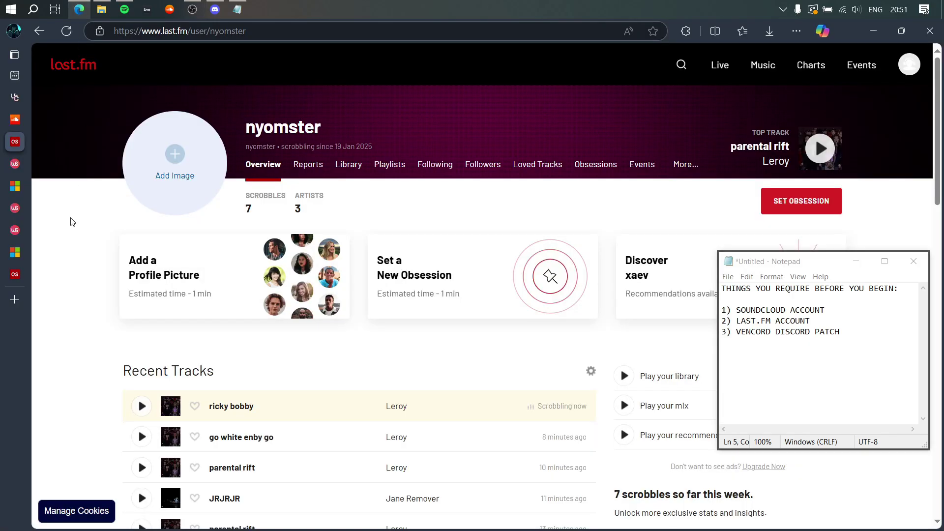
{"action": "left_click", "coordinate": [19, 300]}
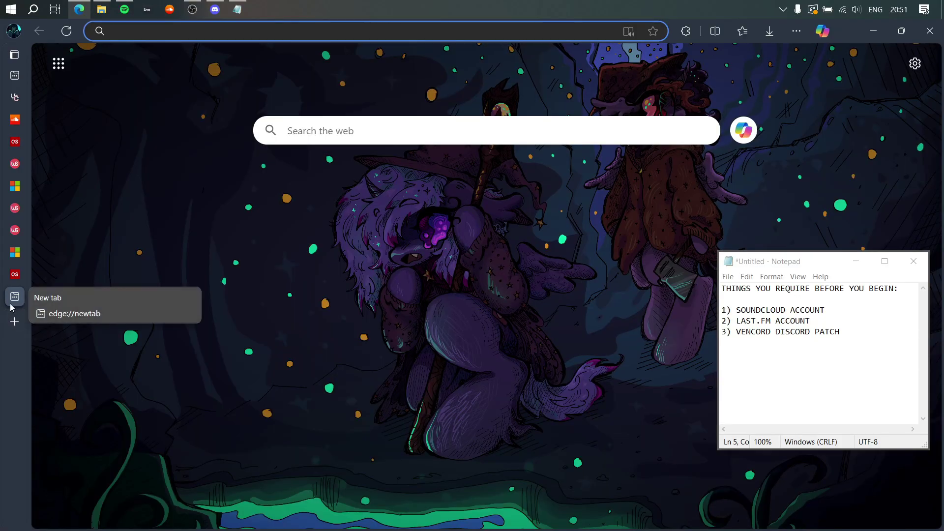
{"action": "type", "text": "last.fm/"}
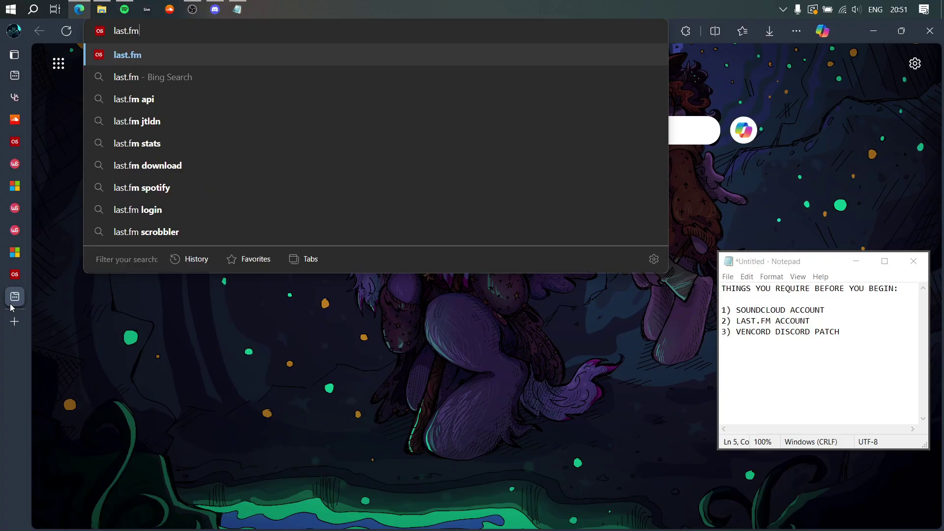
{"action": "type", "text": "api"}
{"action": "key", "text": "Return"}
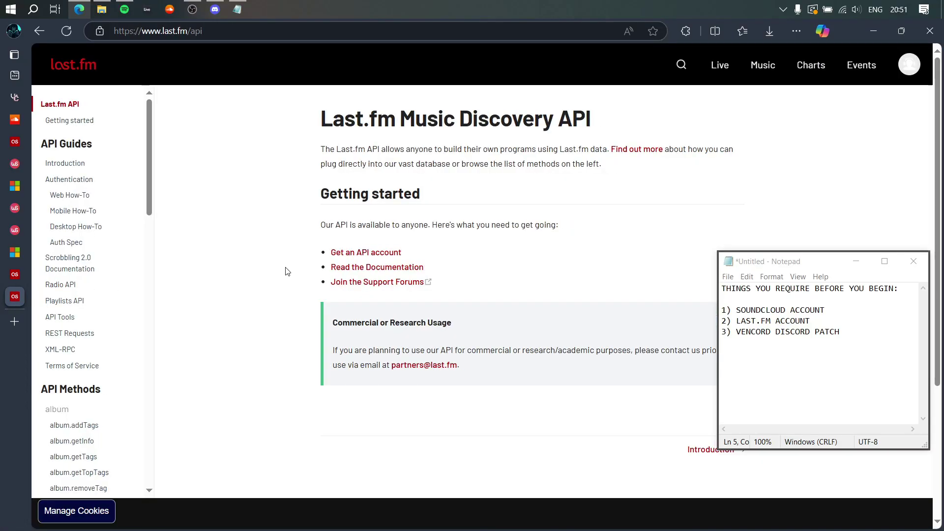
{"action": "left_click", "coordinate": [346, 255]}
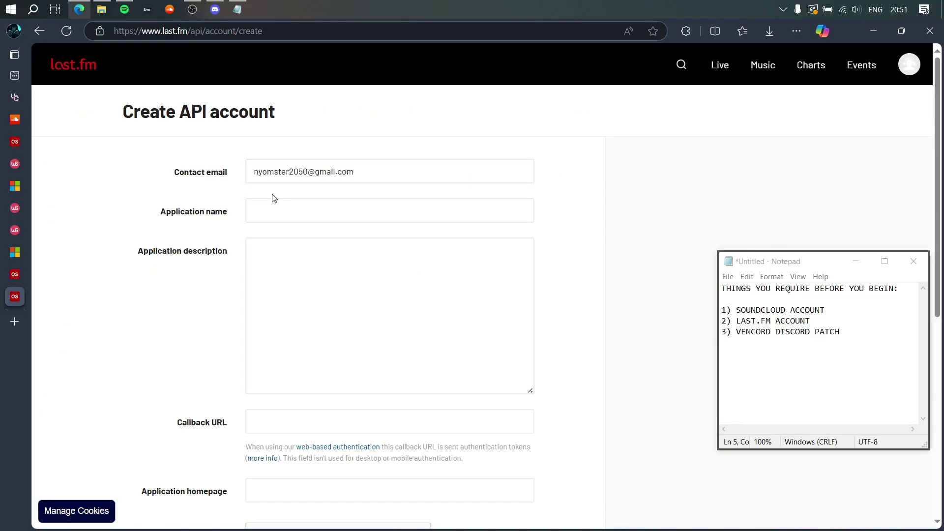
Create a Last.fm API account with the application name "discord bot", completing the reCAPTCHA and leaving the description empty
{"action": "left_click", "coordinate": [308, 212]}
{"action": "type", "text": "discord bot"}
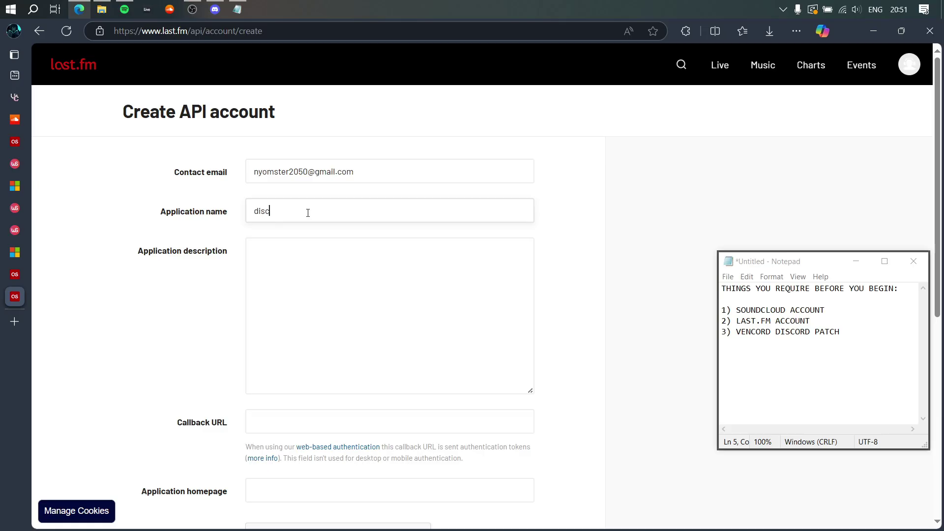
{"action": "left_click", "coordinate": [319, 248]}
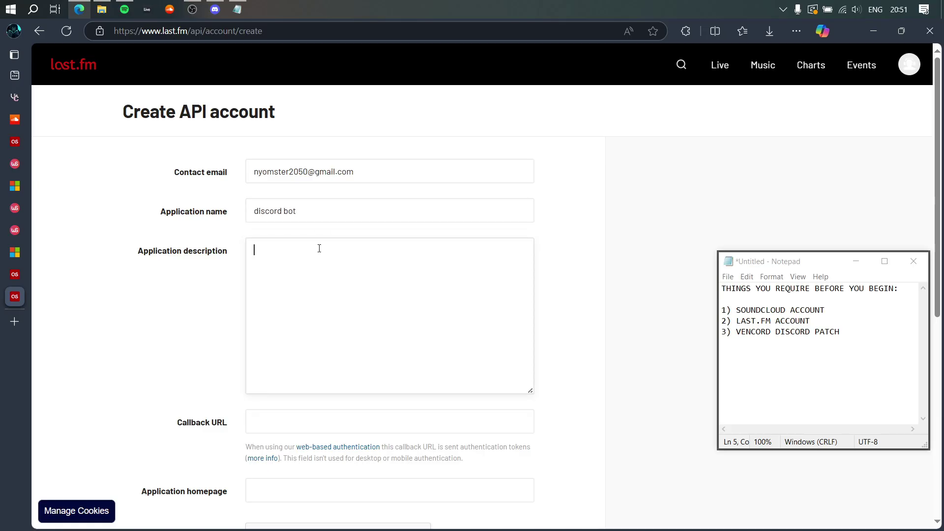
{"action": "scroll", "coordinate": [312, 309], "scroll_direction": "down", "scroll_amount": 3}
{"action": "left_click", "coordinate": [264, 361]}
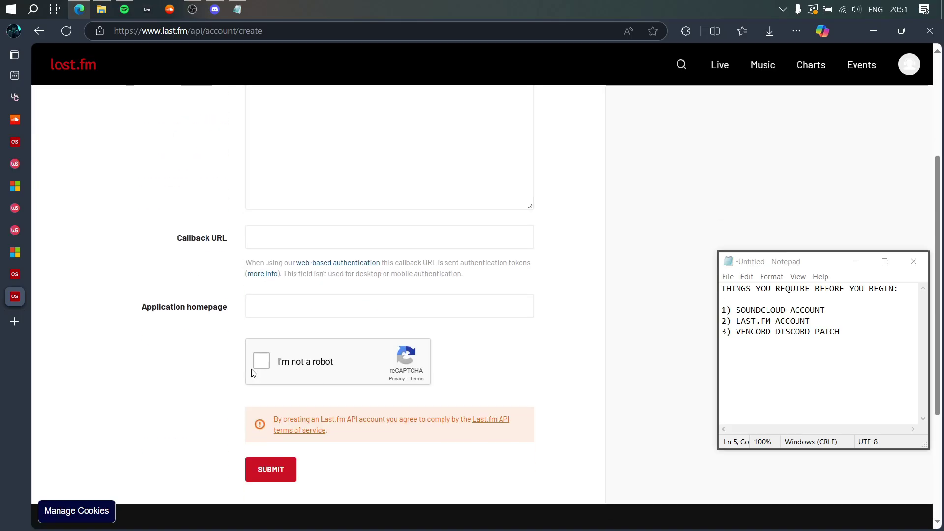
{"action": "left_click", "coordinate": [271, 468]}
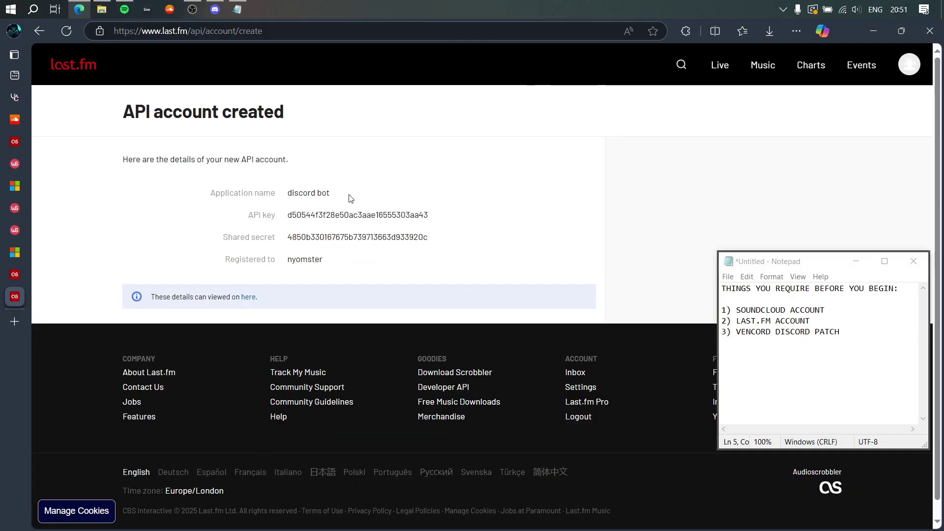
Copy the API key of the new Last.fm API account and switch back to the LastFMRichPresence settings in Discord
{"action": "left_click_drag", "start_coordinate": [287, 215], "coordinate": [428, 217]}
{"action": "key", "text": "ctrl+c"}
{"action": "left_click", "coordinate": [215, 9]}
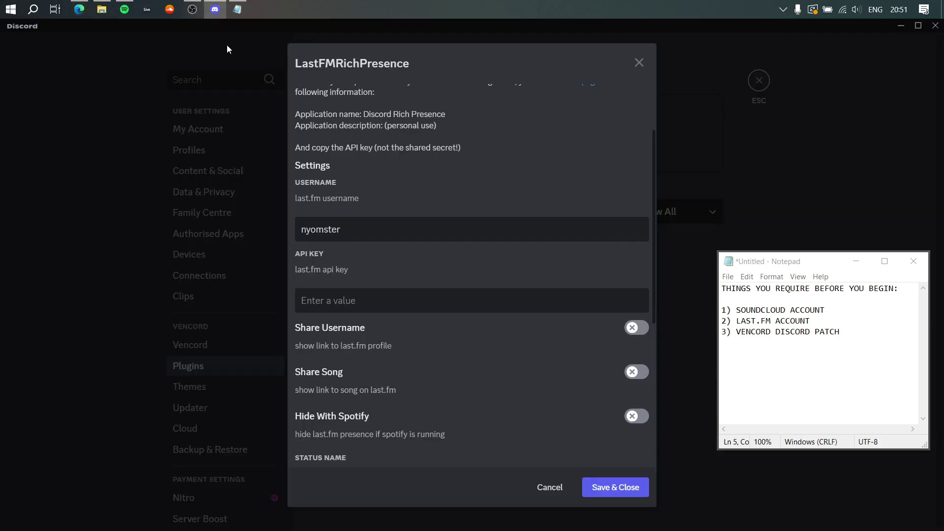
Paste the copied Last.fm API key into the API key setting of LastFMRichPresence
{"action": "key", "text": "ctrl+v"}
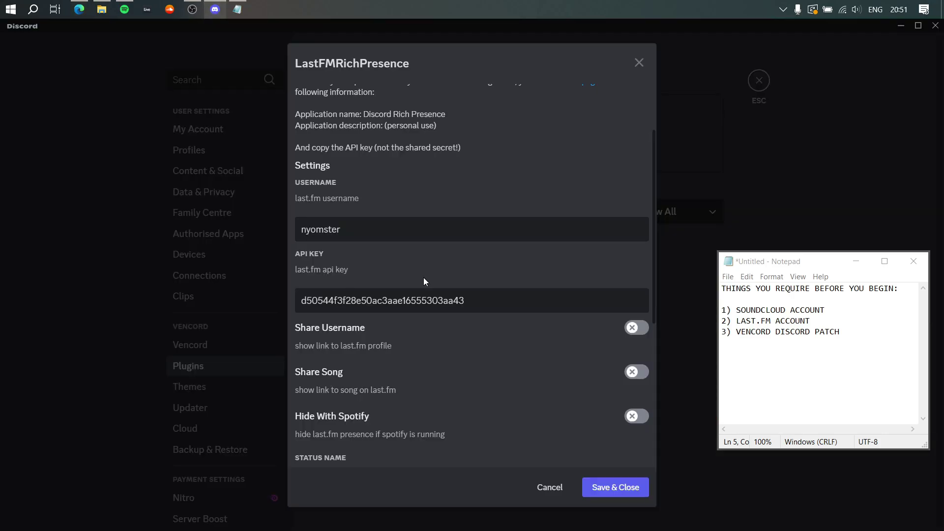
{"action": "scroll", "coordinate": [489, 271], "scroll_direction": "down", "scroll_amount": 1}
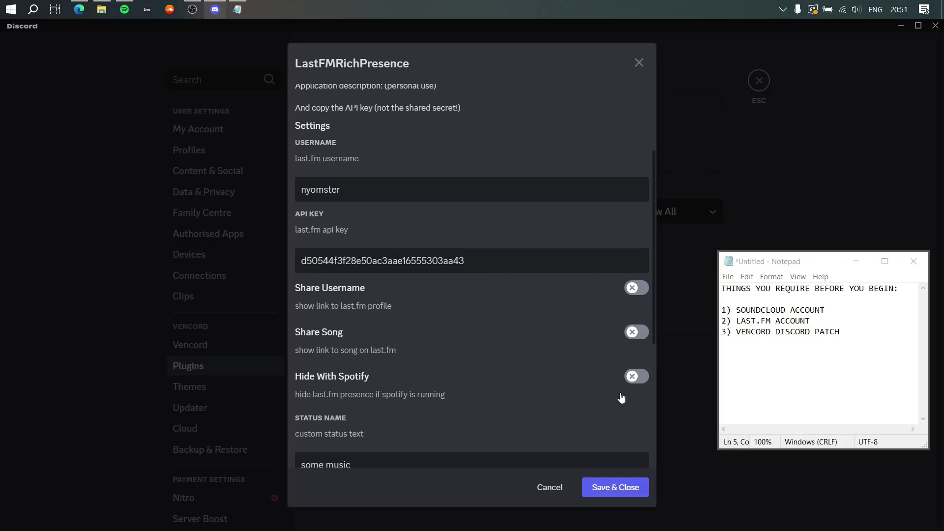
{"action": "scroll", "coordinate": [571, 321], "scroll_direction": "down", "scroll_amount": 1}
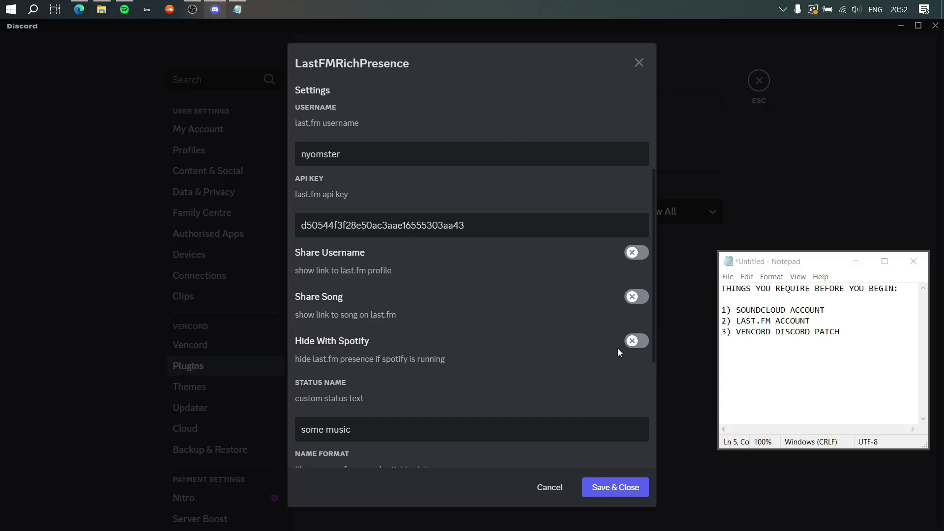
Enable Hide With Spotify and set the custom status name to "SoundCloud"
{"action": "left_click", "coordinate": [633, 346]}
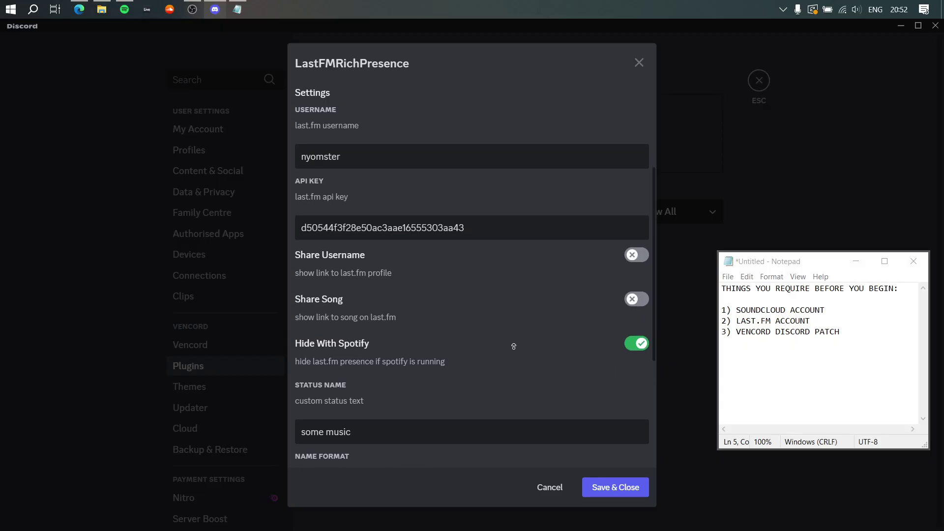
{"action": "scroll", "coordinate": [491, 366], "scroll_direction": "up", "scroll_amount": 1}
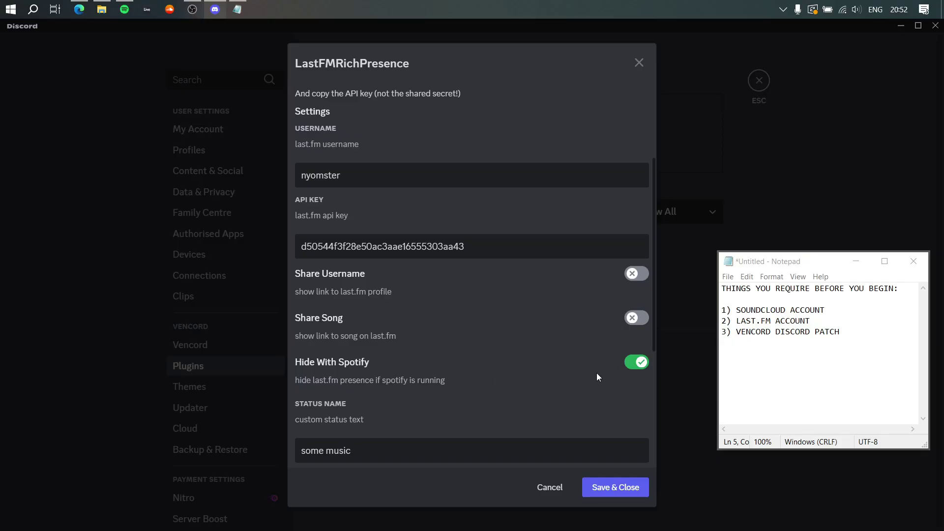
{"action": "left_click", "coordinate": [630, 364]}
{"action": "scroll", "coordinate": [420, 431], "scroll_direction": "down", "scroll_amount": 1}
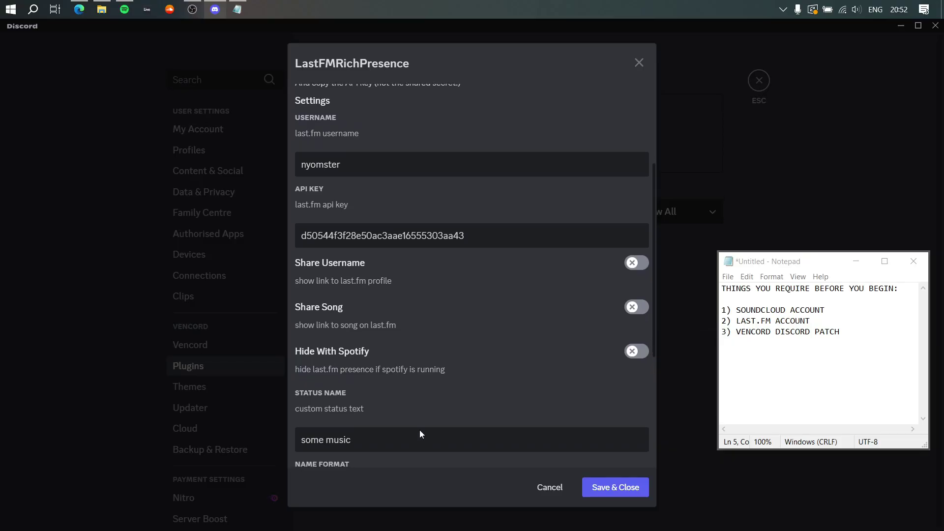
{"action": "left_click_drag", "start_coordinate": [420, 432], "coordinate": [209, 429]}
{"action": "type", "text": "SoundCloud"}
{"action": "left_click", "coordinate": [632, 355]}
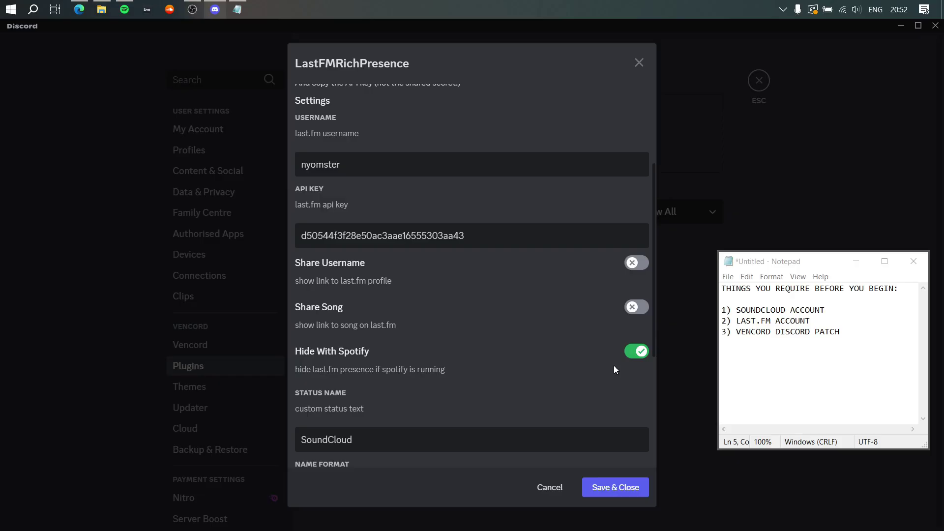
{"action": "scroll", "coordinate": [510, 371], "scroll_direction": "down", "scroll_amount": 1}
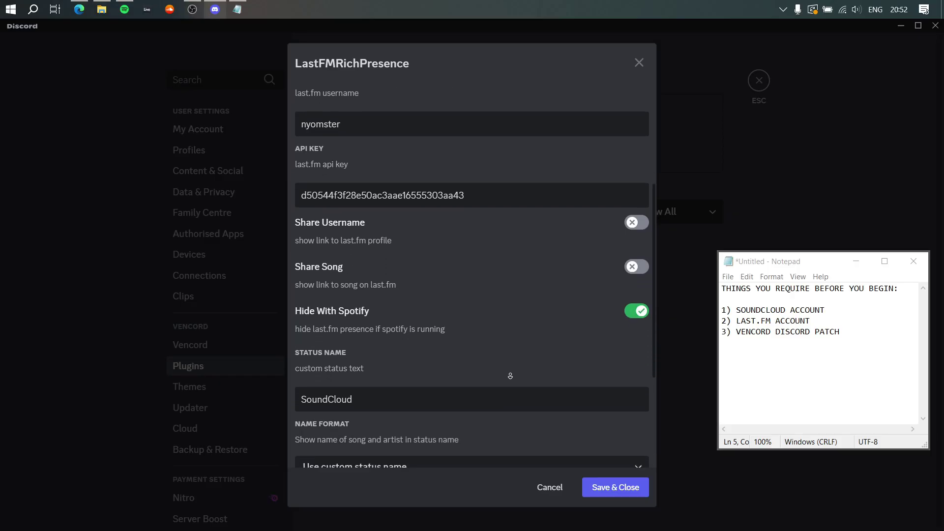
{"action": "left_click_drag", "start_coordinate": [363, 384], "coordinate": [278, 388]}
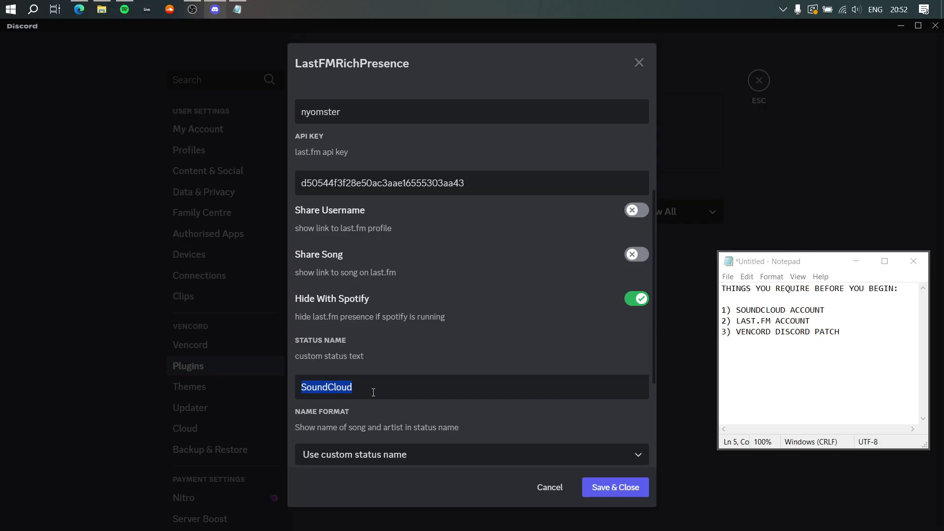
{"action": "type", "text": "SoundCloud"}
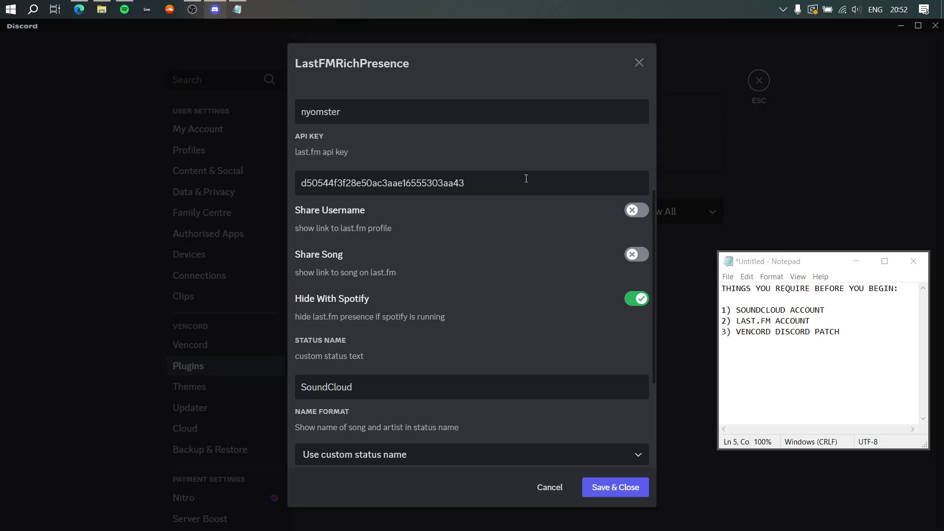
Choose "Use custom status name" as the name format and go on to the missing art settings
{"action": "scroll", "coordinate": [446, 353], "scroll_direction": "down", "scroll_amount": 3}
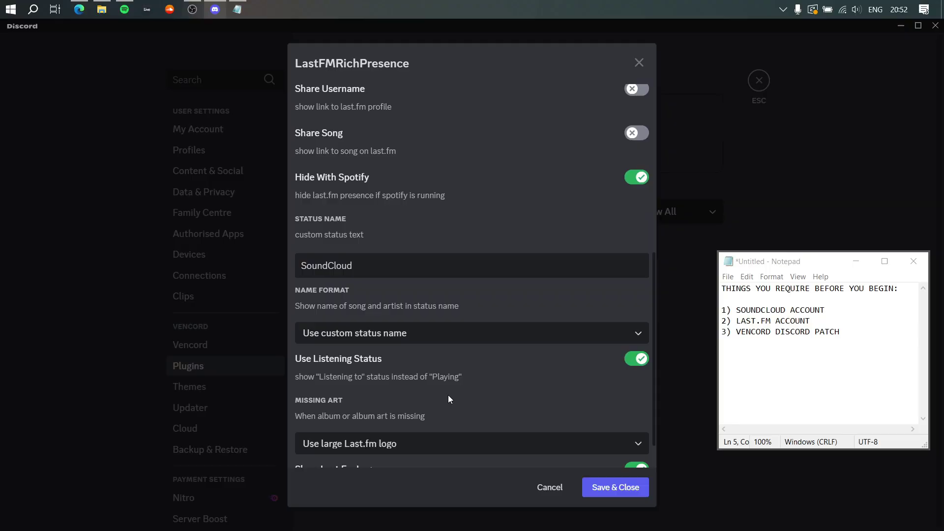
{"action": "left_click", "coordinate": [417, 334]}
{"action": "left_click", "coordinate": [406, 350]}
{"action": "scroll", "coordinate": [512, 314], "scroll_direction": "down", "scroll_amount": 1}
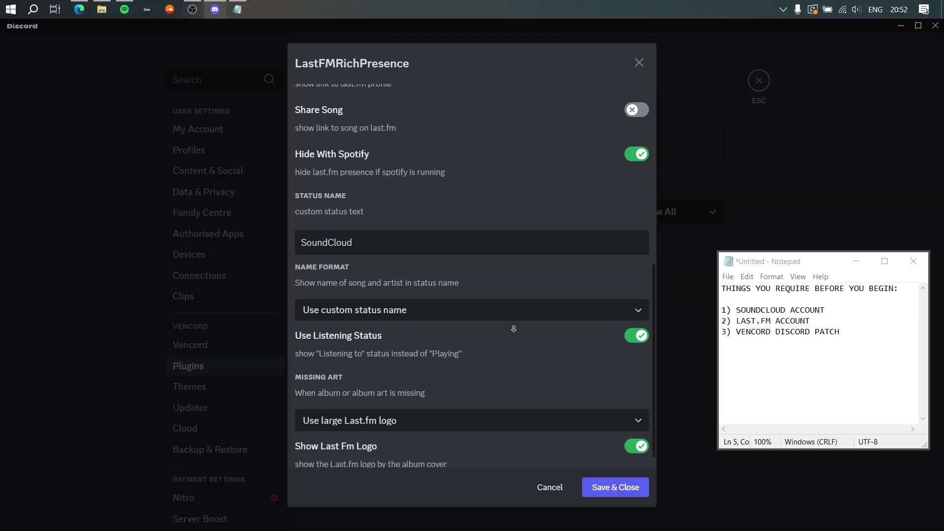
{"action": "scroll", "coordinate": [513, 328], "scroll_direction": "down", "scroll_amount": 1}
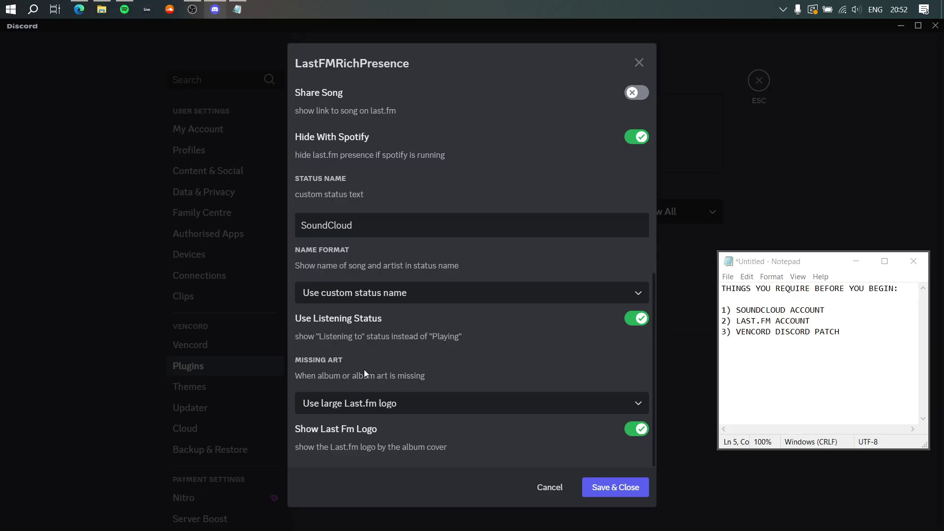
Switch to Edge to look at the cover art of the track playing on SoundCloud and return to Discord
{"action": "left_click", "coordinate": [177, 14]}
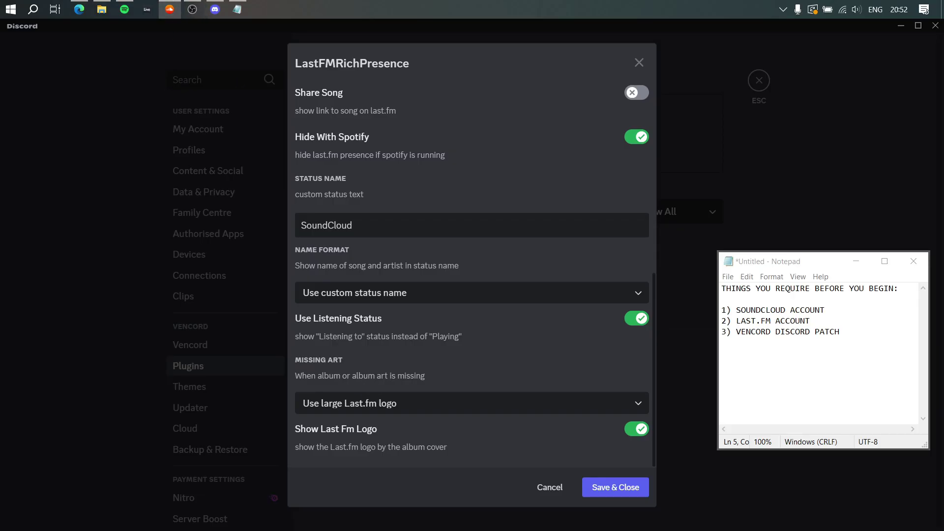
{"action": "key", "text": "alt+Tab"}
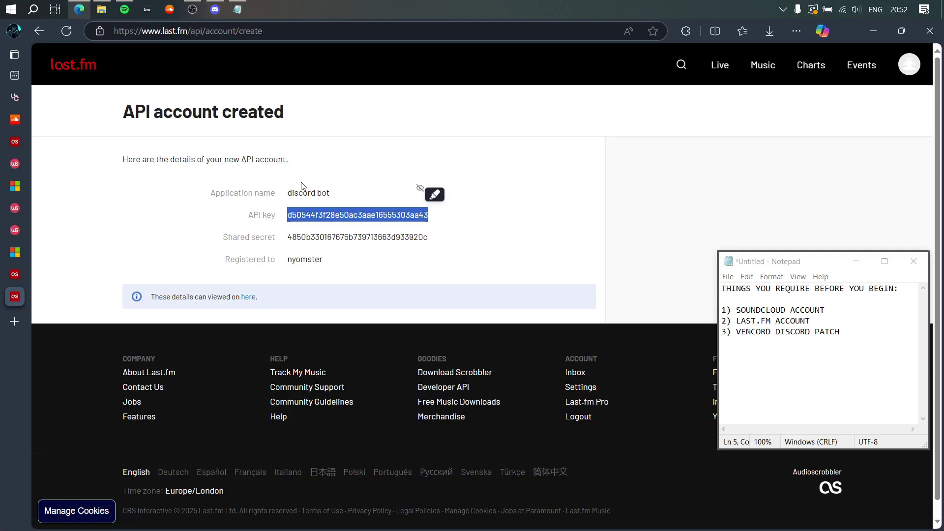
{"action": "left_click", "coordinate": [22, 121]}
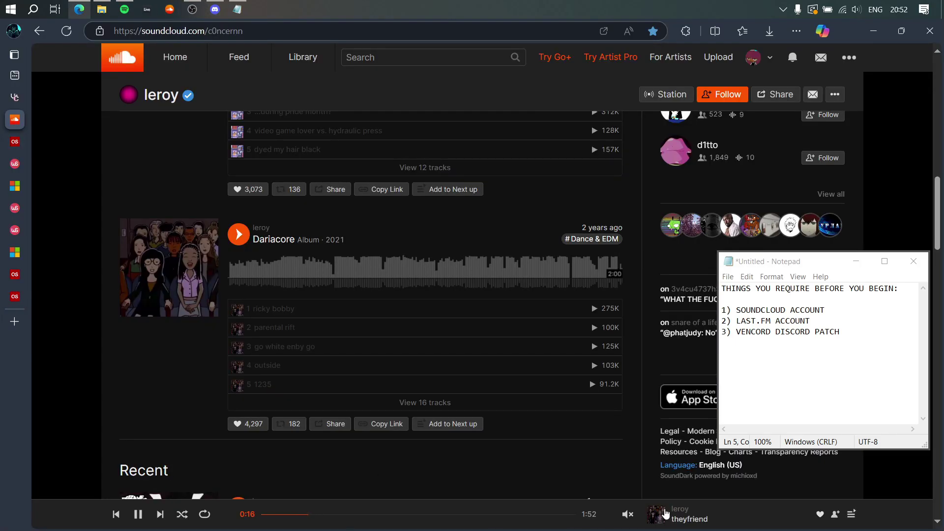
{"action": "left_click", "coordinate": [212, 10]}
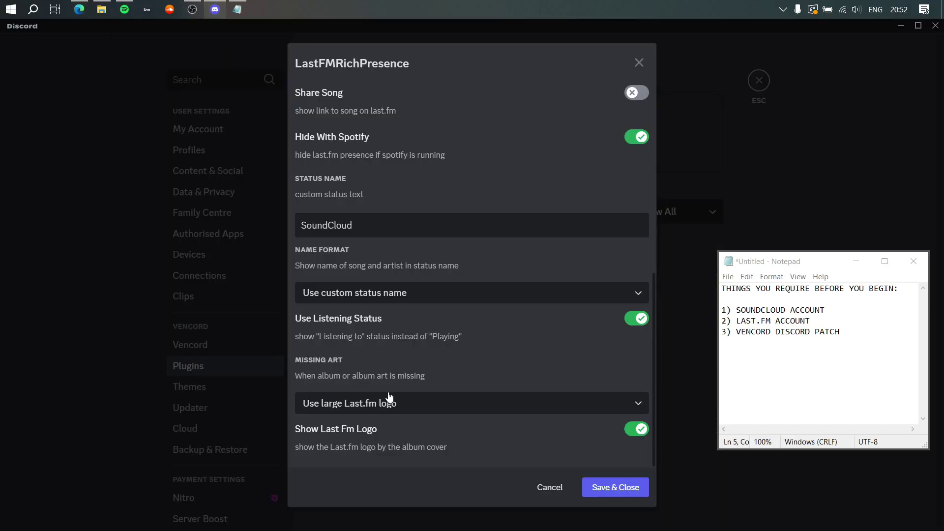
Set the Missing Art option to "Use generic placeholder"
{"action": "left_click", "coordinate": [414, 405]}
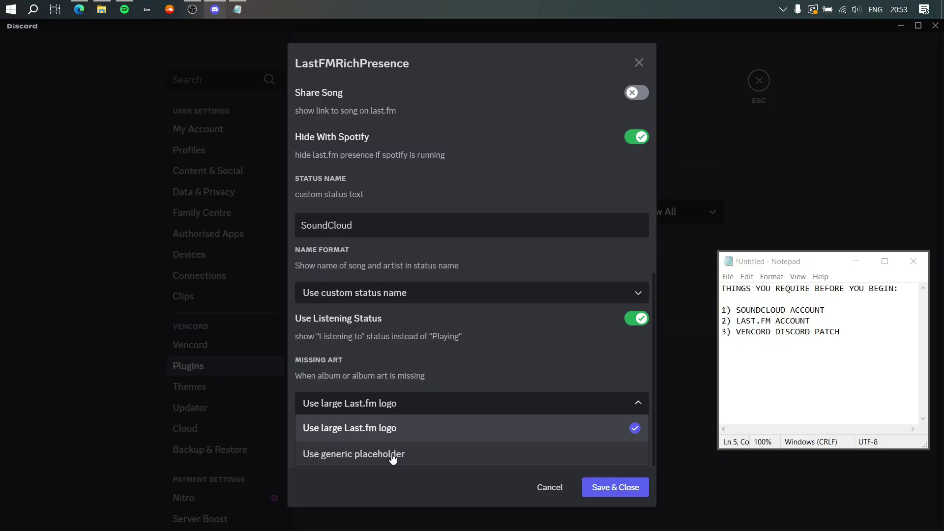
{"action": "left_click", "coordinate": [392, 457]}
{"action": "left_click", "coordinate": [407, 403]}
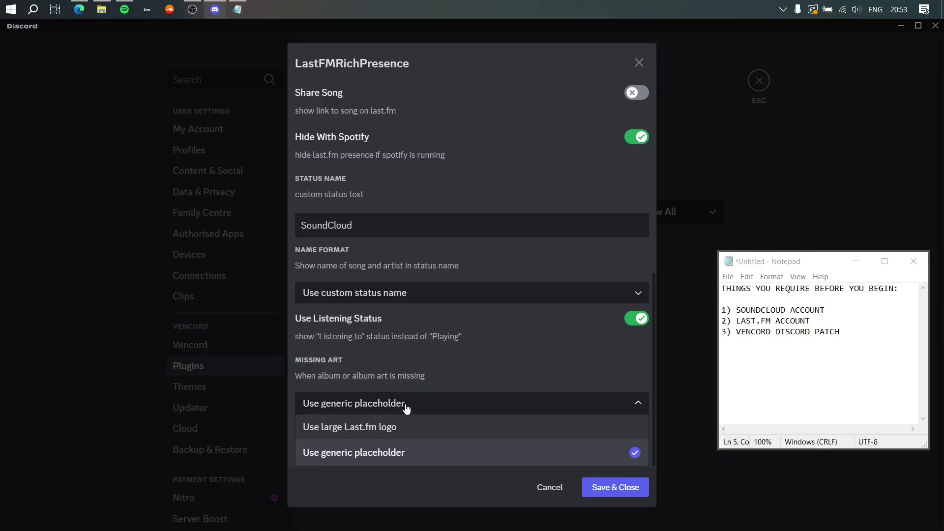
{"action": "left_click", "coordinate": [413, 390]}
{"action": "left_click", "coordinate": [412, 402]}
{"action": "left_click", "coordinate": [415, 391]}
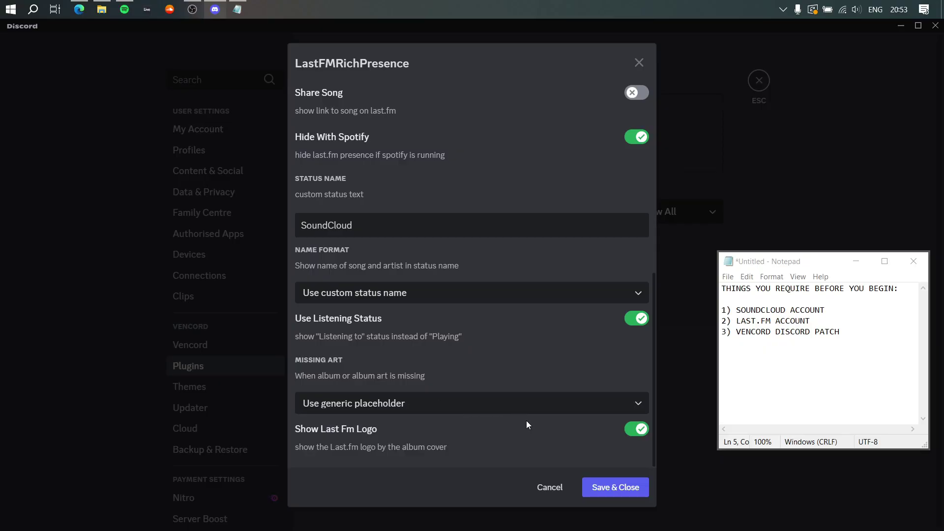
Turn off Show Last Fm Logo and save the LastFMRichPresence settings
{"action": "left_click", "coordinate": [637, 428]}
{"action": "scroll", "coordinate": [569, 369], "scroll_direction": "up", "scroll_amount": 5}
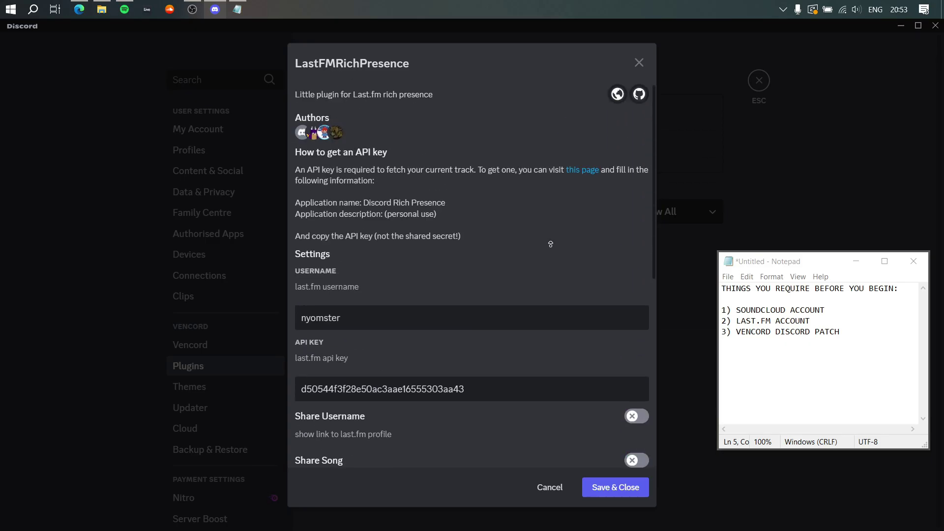
{"action": "scroll", "coordinate": [544, 431], "scroll_direction": "down", "scroll_amount": 5}
{"action": "left_click", "coordinate": [615, 491]}
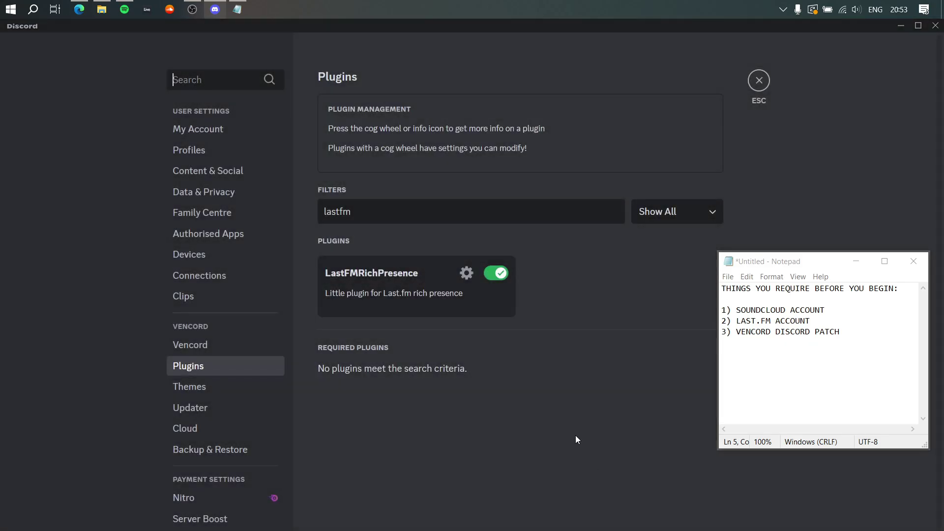
Leave the settings and compare the listening activity on the own profile card with the track playing on SoundCloud in Edge
{"action": "left_click", "coordinate": [758, 80]}
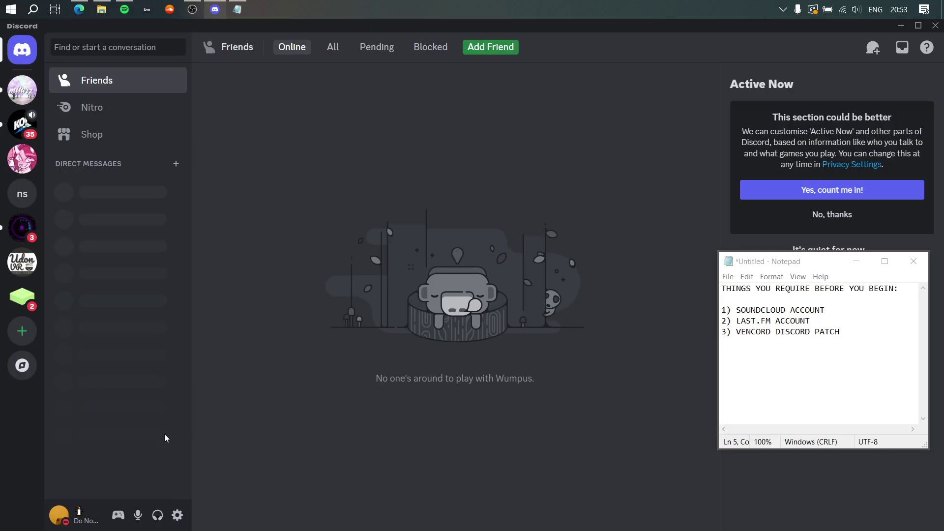
{"action": "left_click", "coordinate": [72, 517]}
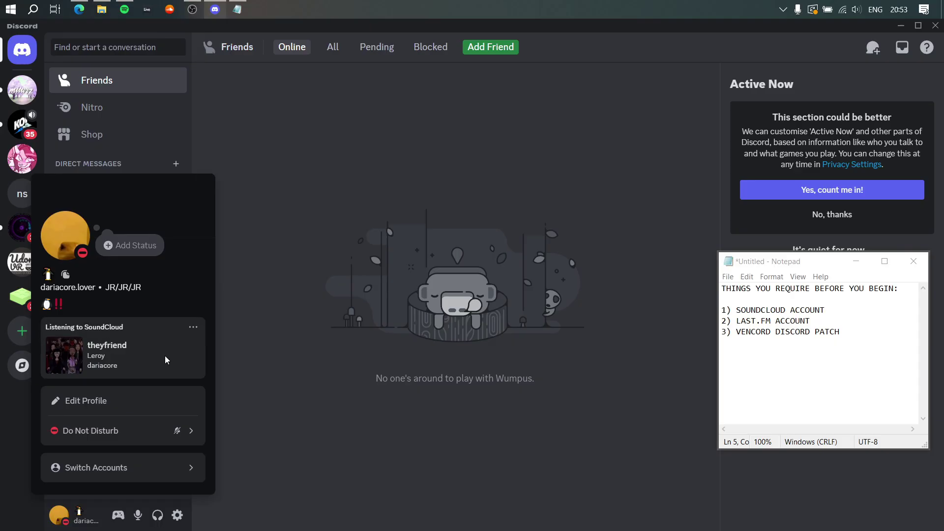
{"action": "left_click", "coordinate": [265, 373]}
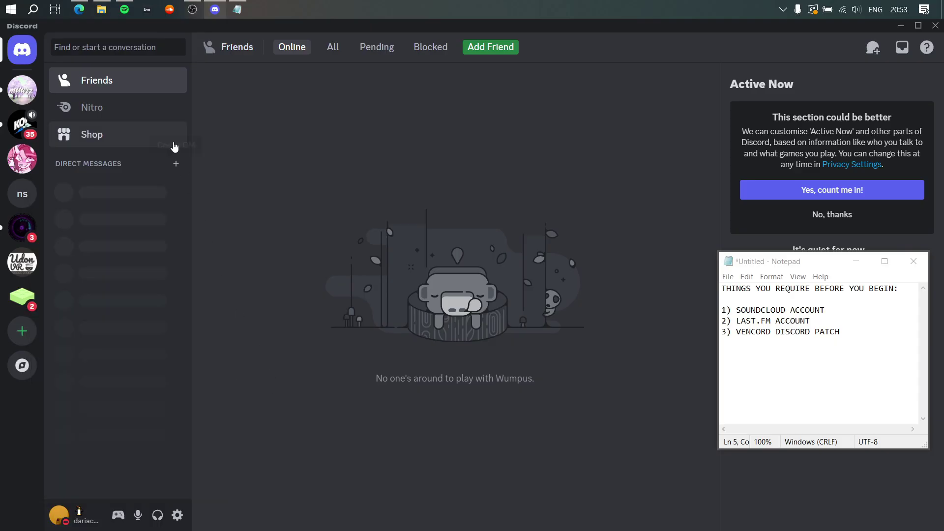
{"action": "left_click", "coordinate": [79, 9]}
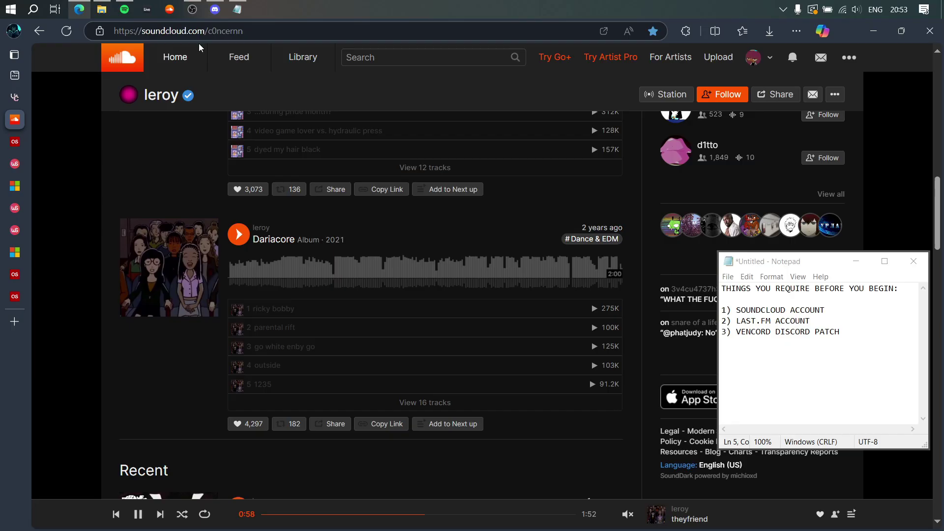
{"action": "left_click", "coordinate": [215, 9]}
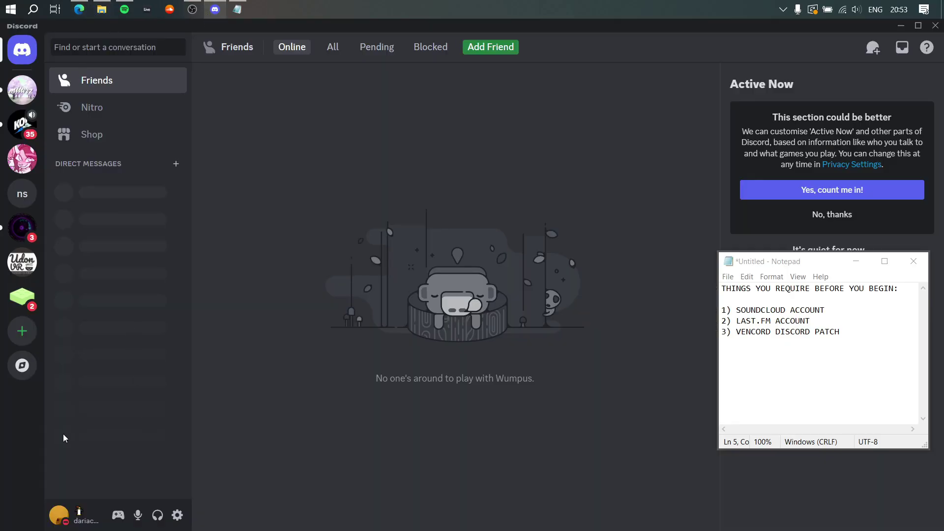
{"action": "left_click", "coordinate": [72, 514]}
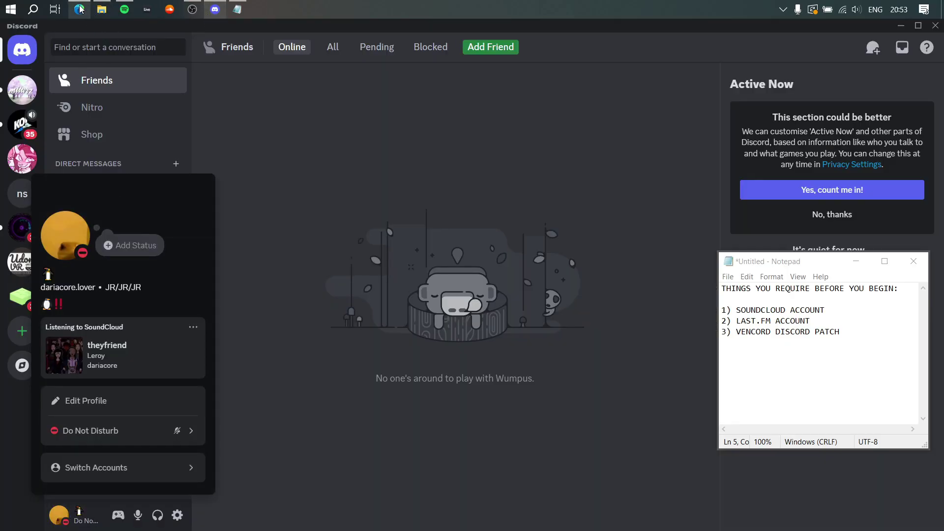
Play leroy's "lately this feeling (i'm so drunk ............)" on SoundCloud in Edge and check the activity on the Discord profile card
{"action": "left_click", "coordinate": [79, 9]}
{"action": "scroll", "coordinate": [251, 324], "scroll_direction": "down", "scroll_amount": 4}
{"action": "scroll", "coordinate": [226, 324], "scroll_direction": "up", "scroll_amount": 8}
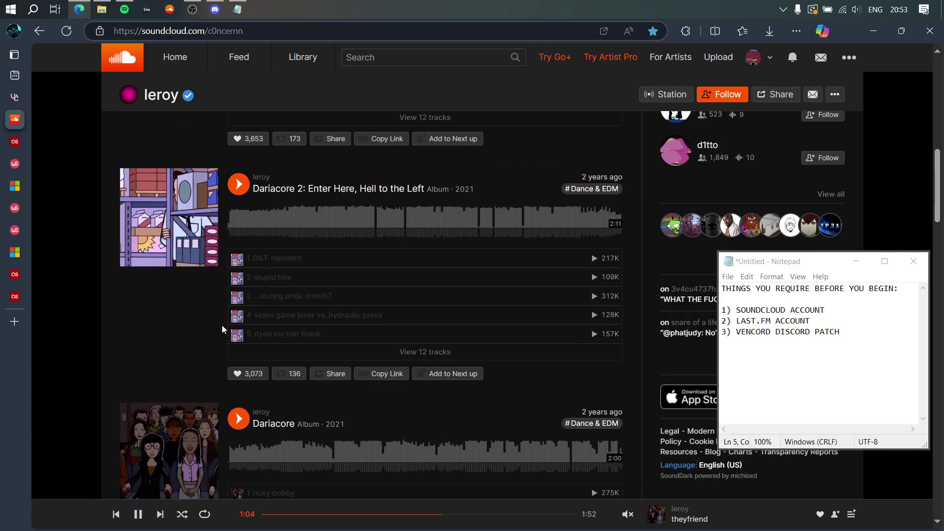
{"action": "scroll", "coordinate": [223, 329], "scroll_direction": "down", "scroll_amount": 5}
{"action": "left_click", "coordinate": [238, 384]}
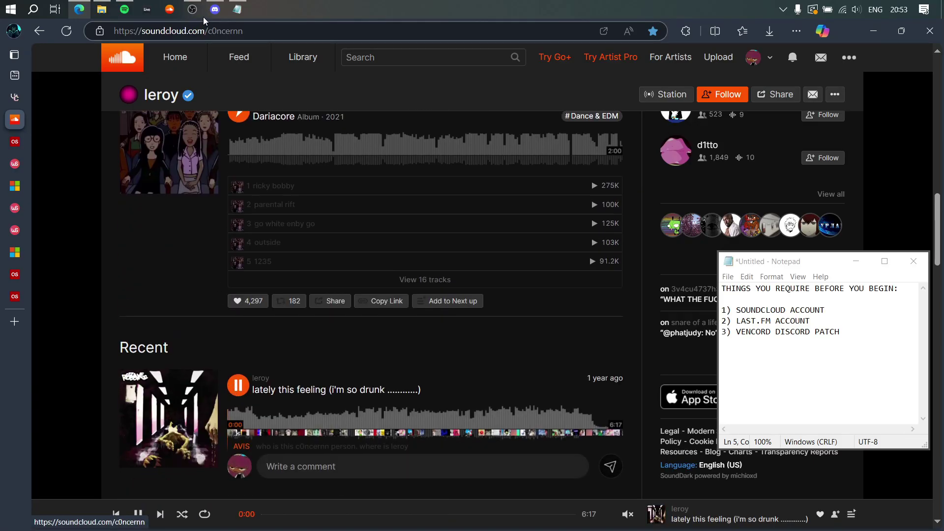
{"action": "left_click", "coordinate": [214, 9]}
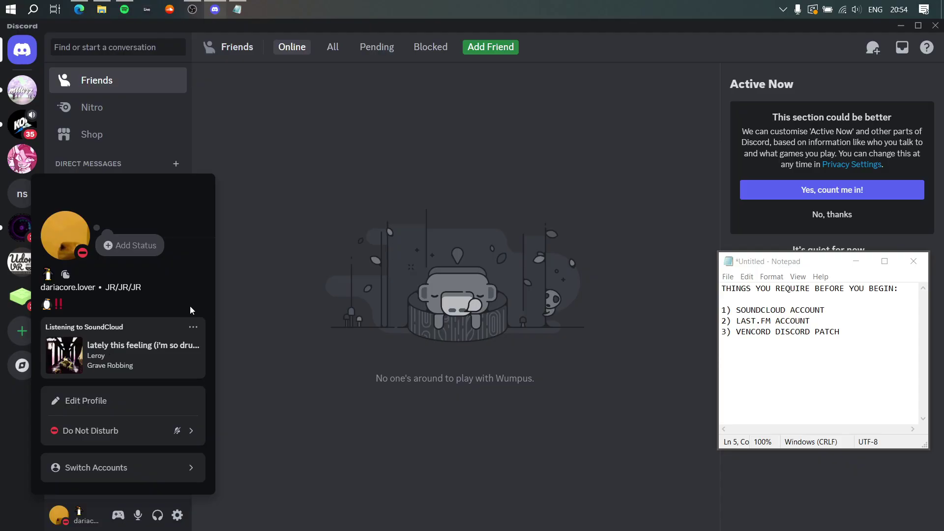
{"action": "left_click", "coordinate": [311, 291]}
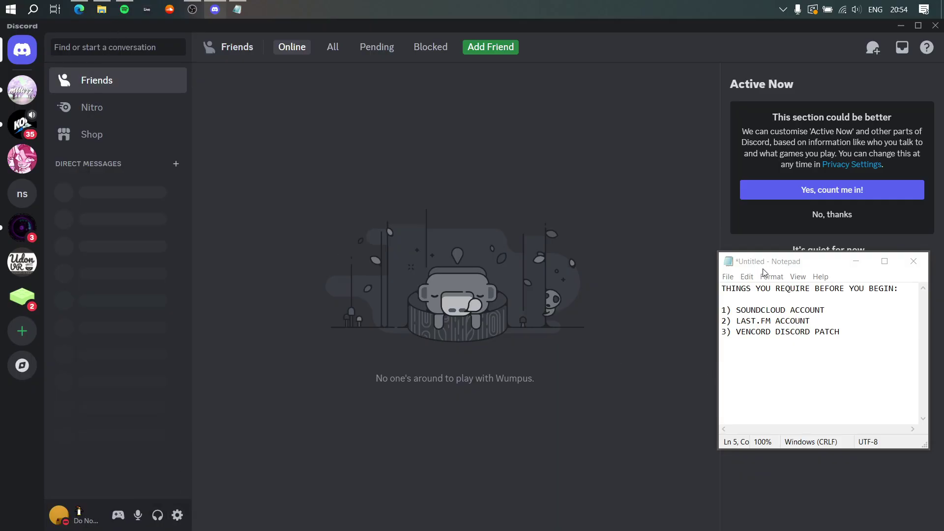
Open the Activity Privacy settings and make sure "Share your detected activities with others" is turned on
{"action": "left_click_drag", "start_coordinate": [763, 269], "coordinate": [716, 261]}
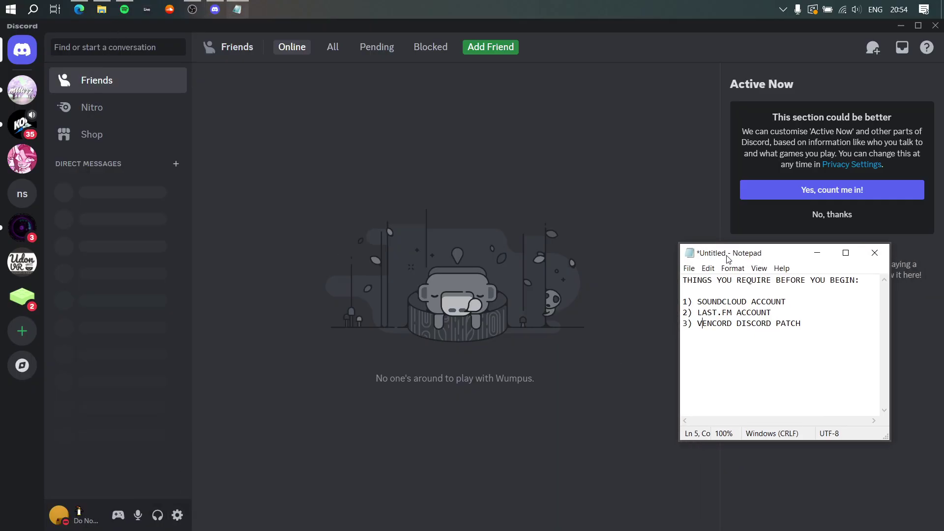
{"action": "left_click", "coordinate": [176, 516]}
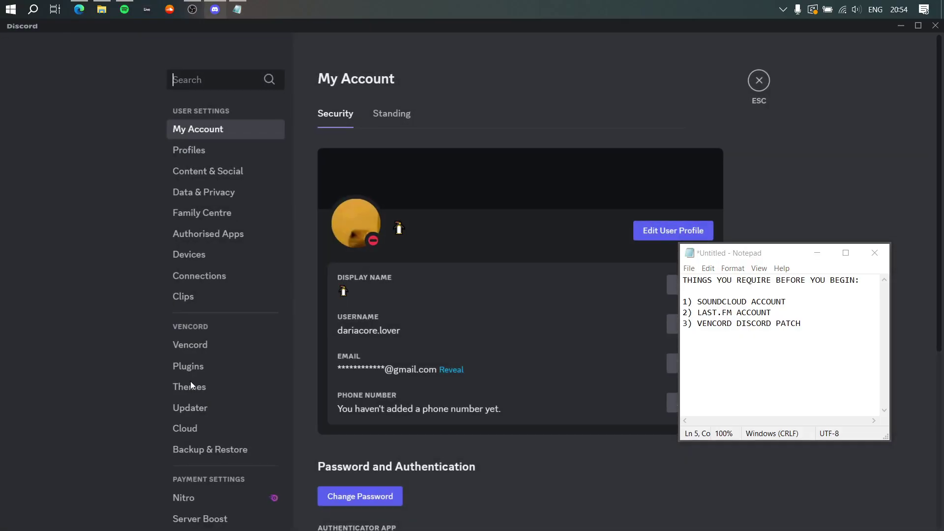
{"action": "scroll", "coordinate": [187, 378], "scroll_direction": "down", "scroll_amount": 5}
{"action": "scroll", "coordinate": [215, 395], "scroll_direction": "down", "scroll_amount": 5}
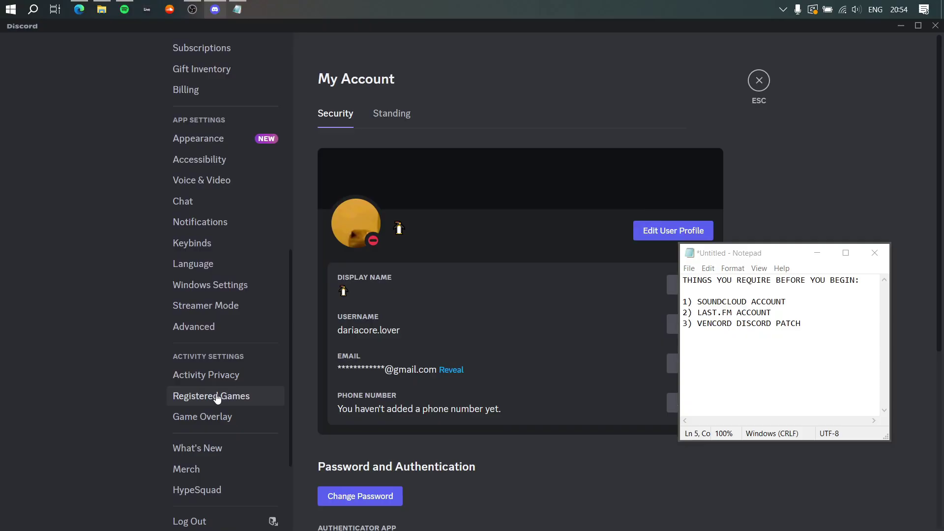
{"action": "left_click", "coordinate": [223, 379]}
{"action": "left_click", "coordinate": [711, 120]}
{"action": "left_click", "coordinate": [711, 119]}
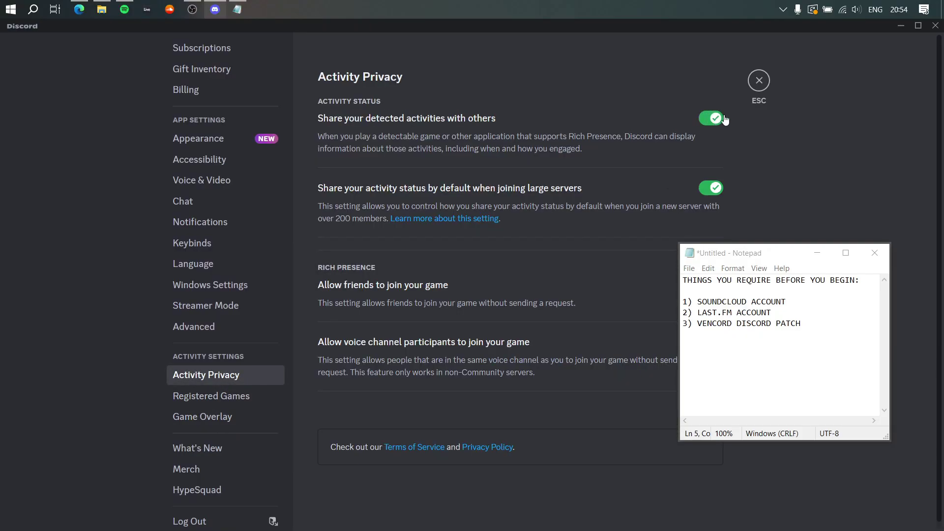
Leave the settings, open the own server with Notepad moved aside, and view the listening activity on the own profile card
{"action": "left_click", "coordinate": [759, 79]}
{"action": "left_click", "coordinate": [33, 199]}
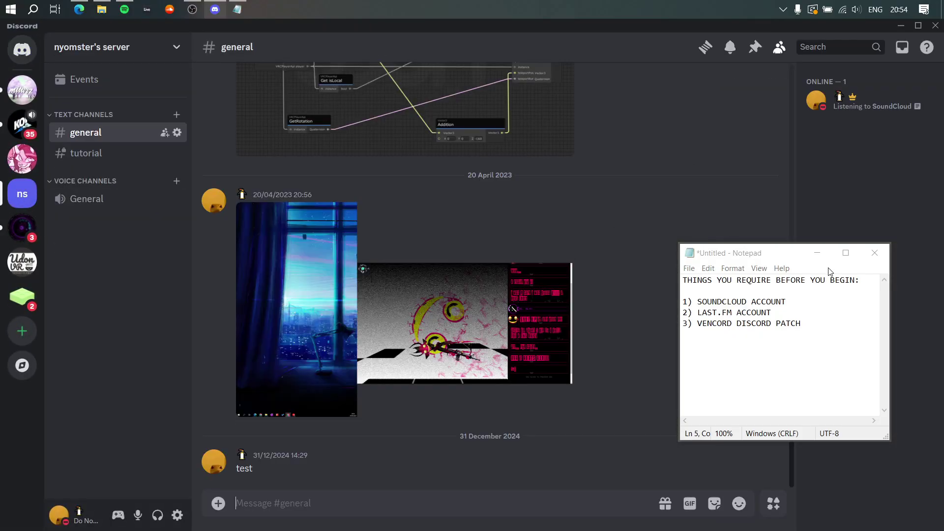
{"action": "left_click_drag", "start_coordinate": [800, 258], "coordinate": [855, 345]}
{"action": "left_click", "coordinate": [880, 108]}
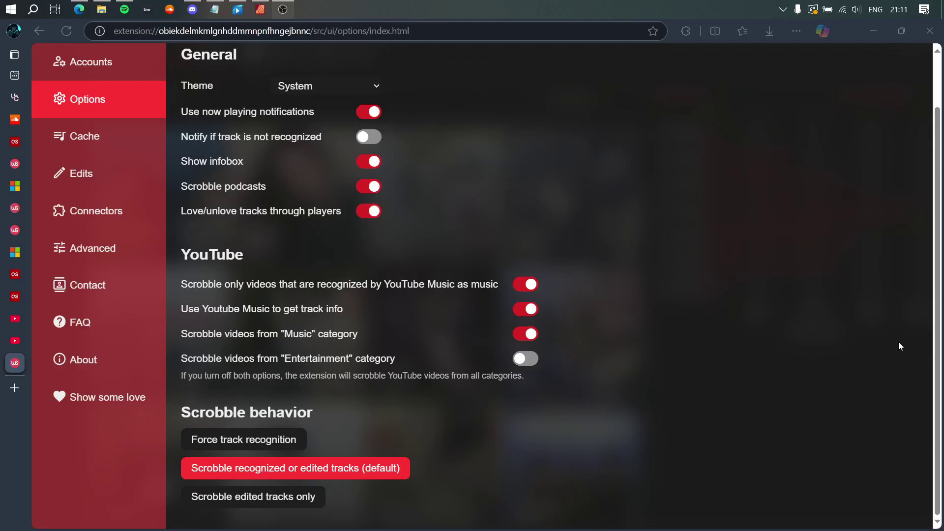
Review Web Scrobbler's options in Edge and switch to Discord to look at the listening activity on the profile card
{"action": "left_click", "coordinate": [815, 323]}
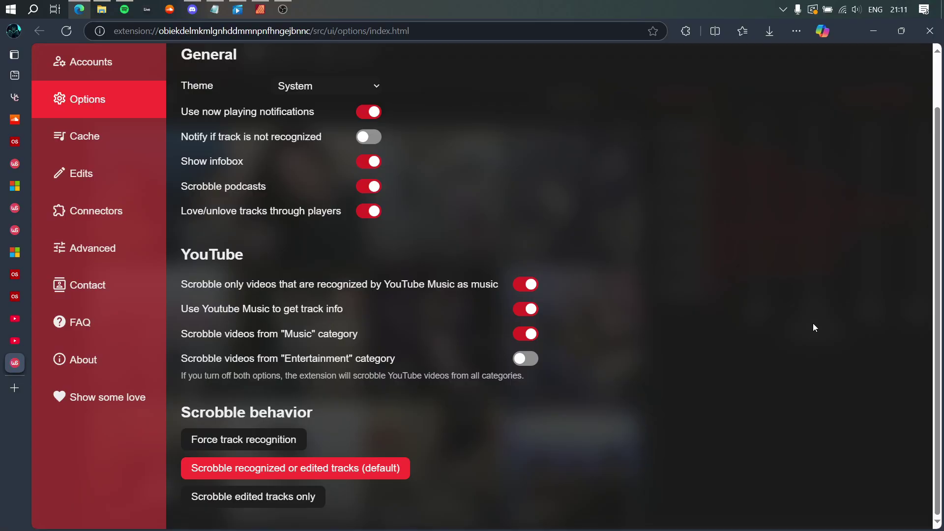
{"action": "scroll", "coordinate": [688, 349], "scroll_direction": "up", "scroll_amount": 2}
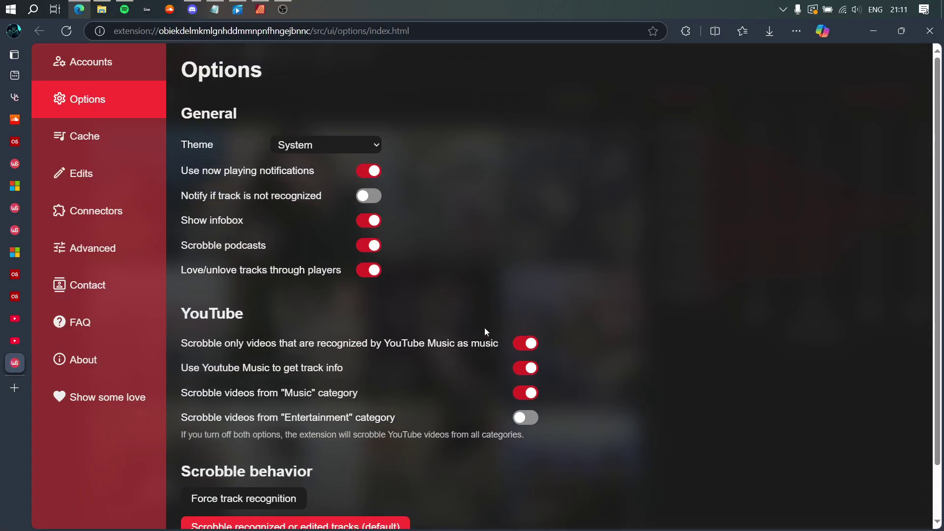
{"action": "left_click", "coordinate": [193, 10]}
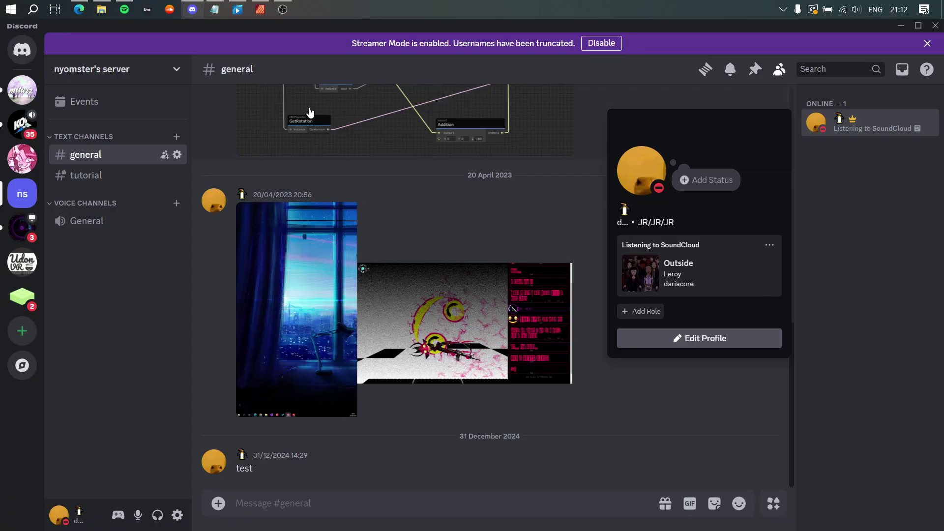
Switch to Edge, open Web Scrobbler's settings from its extension popup and show the YouTube and Scrobble behavior options
{"action": "left_click", "coordinate": [83, 10]}
{"action": "left_click", "coordinate": [686, 31]}
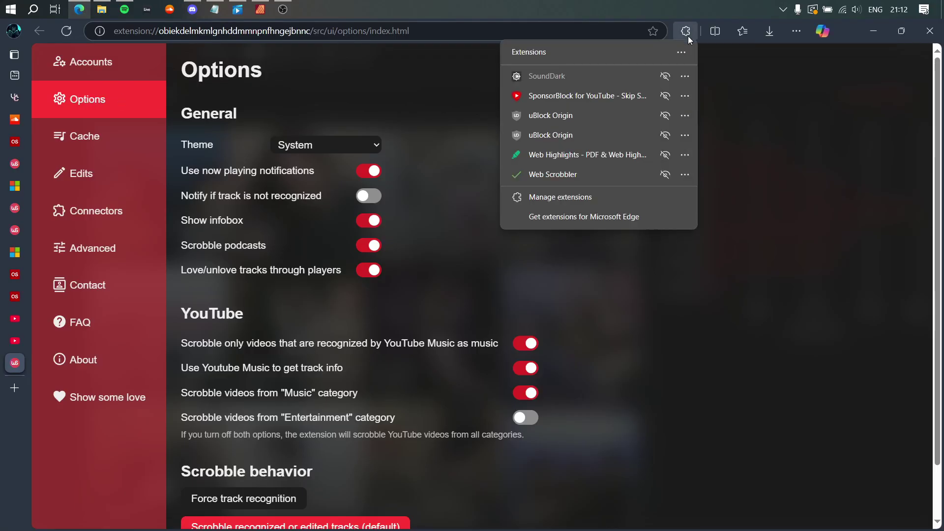
{"action": "left_click", "coordinate": [577, 172]}
{"action": "left_click", "coordinate": [656, 114]}
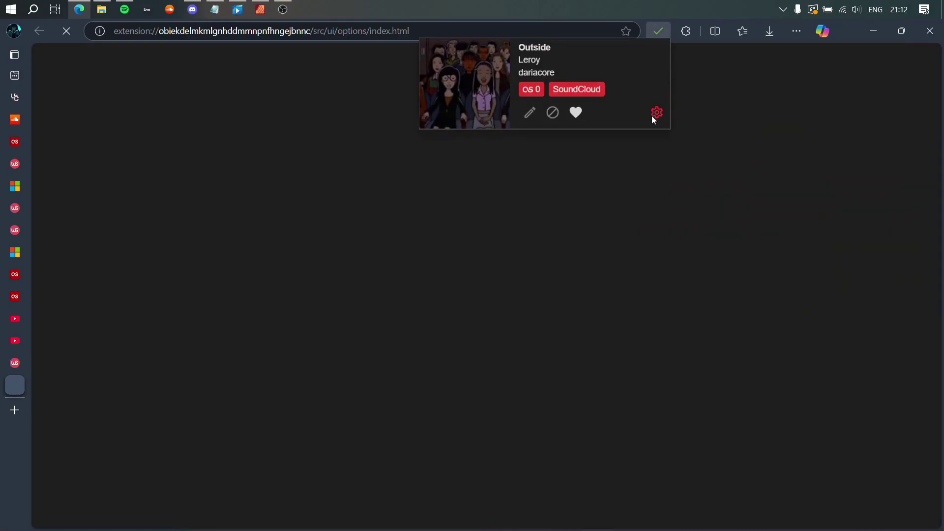
{"action": "left_click", "coordinate": [90, 113]}
{"action": "scroll", "coordinate": [560, 346], "scroll_direction": "down", "scroll_amount": 1}
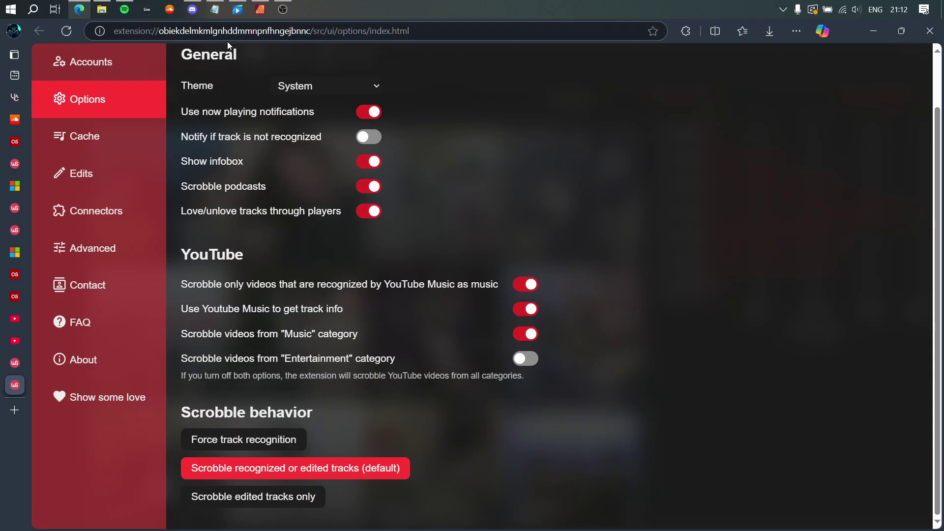
Switch back to Discord and recheck the listening activity, closing and reopening the own profile card from the member list
{"action": "left_click", "coordinate": [192, 9]}
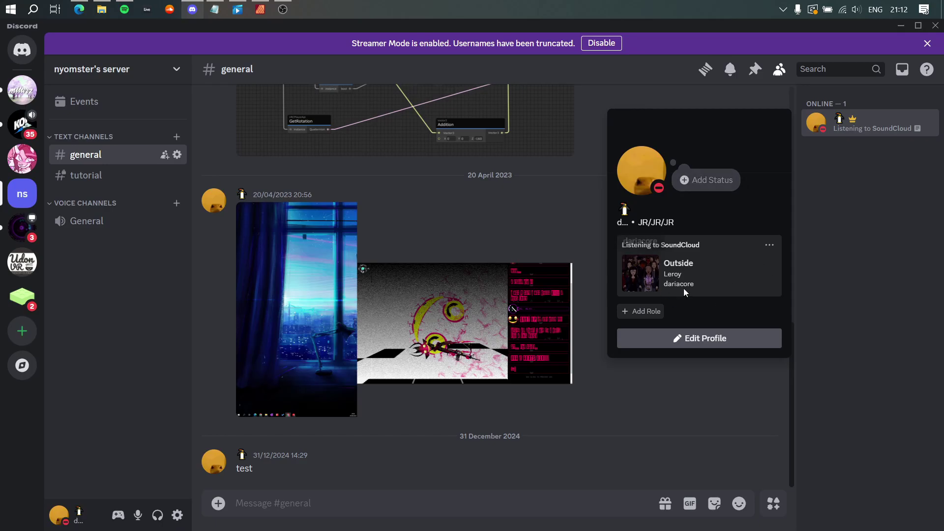
{"action": "left_click", "coordinate": [79, 9]}
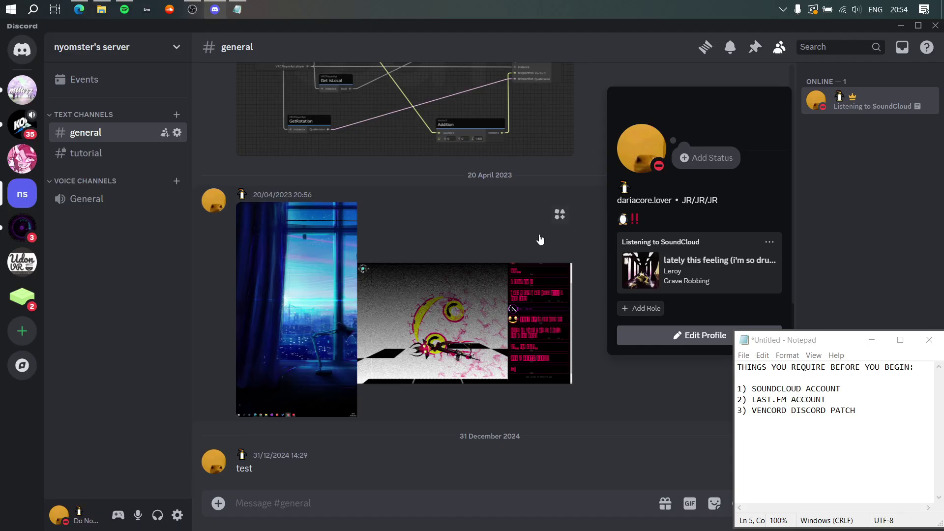
{"action": "left_click", "coordinate": [526, 227]}
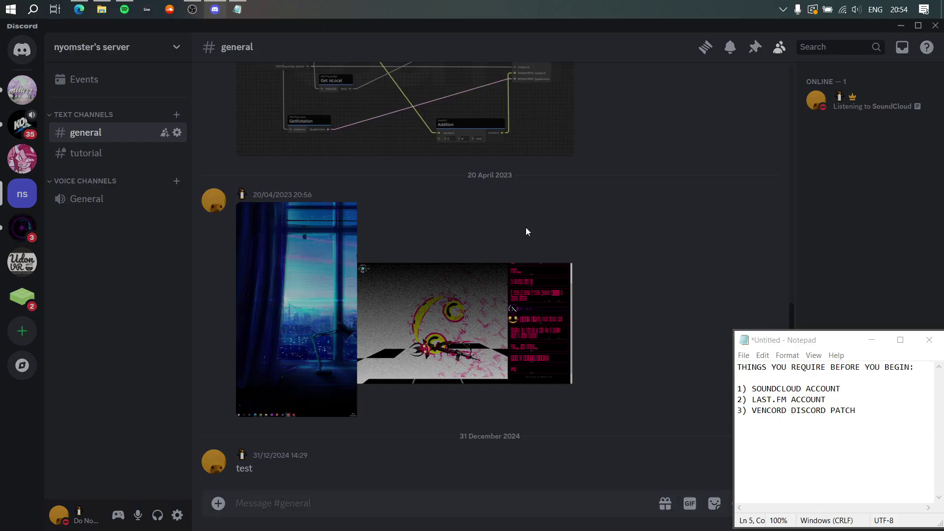
{"action": "left_click", "coordinate": [211, 184]}
{"action": "left_click", "coordinate": [842, 98]}
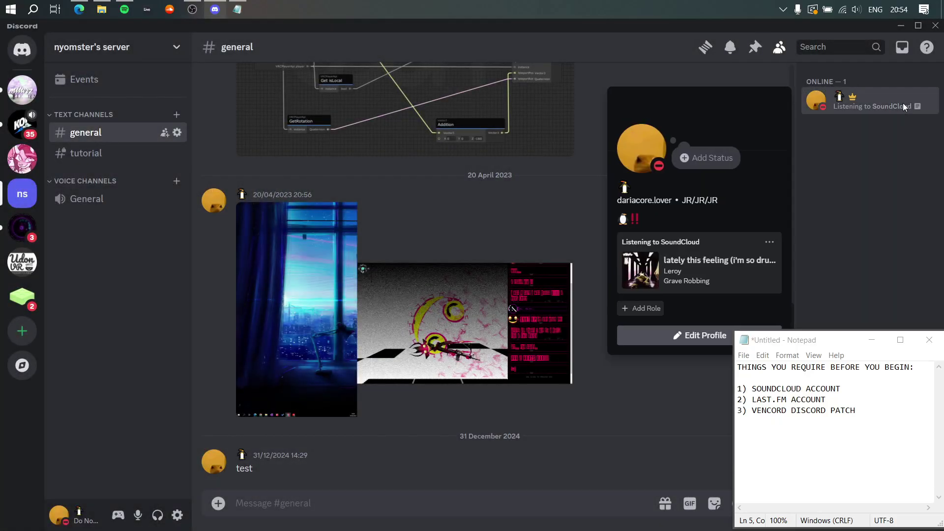
Close the profile card, return to the Friends page and move the Notepad requirements list to the middle of the screen
{"action": "key", "text": "Escape"}
{"action": "left_click", "coordinate": [22, 49]}
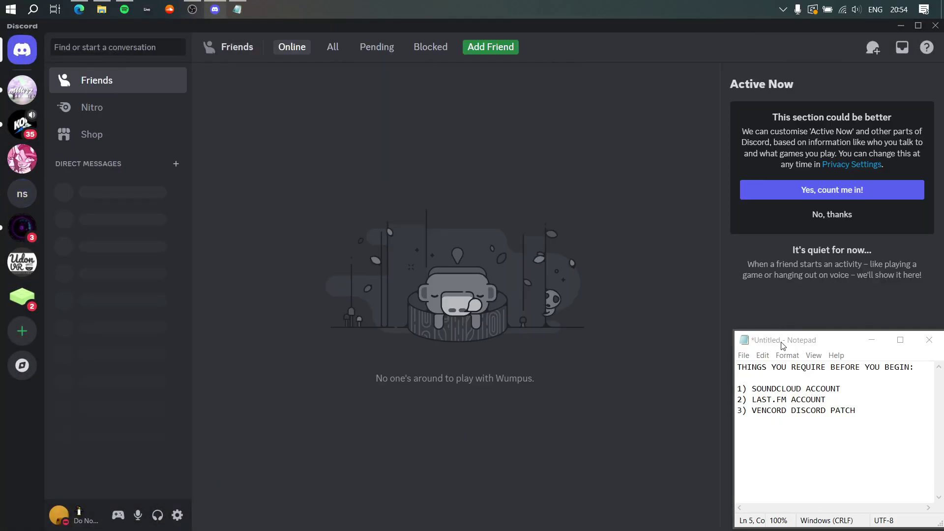
{"action": "left_click_drag", "start_coordinate": [789, 345], "coordinate": [419, 181]}
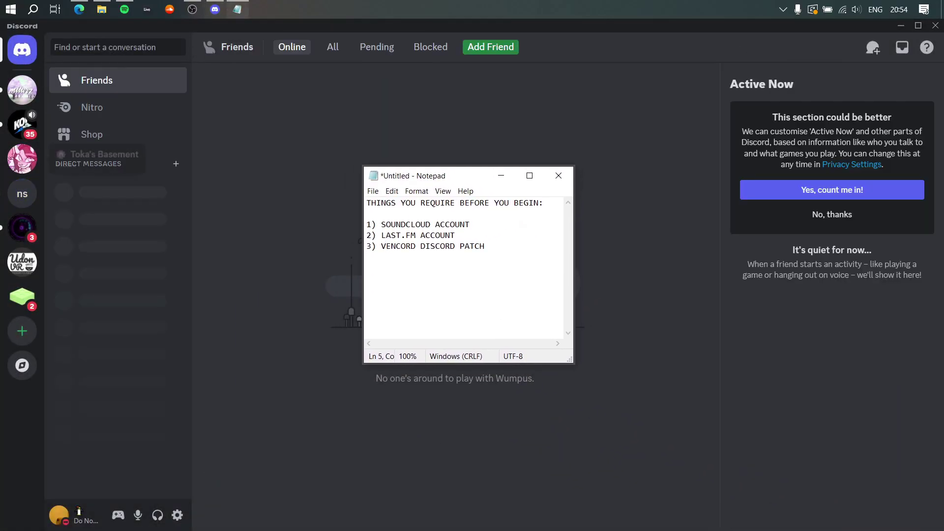